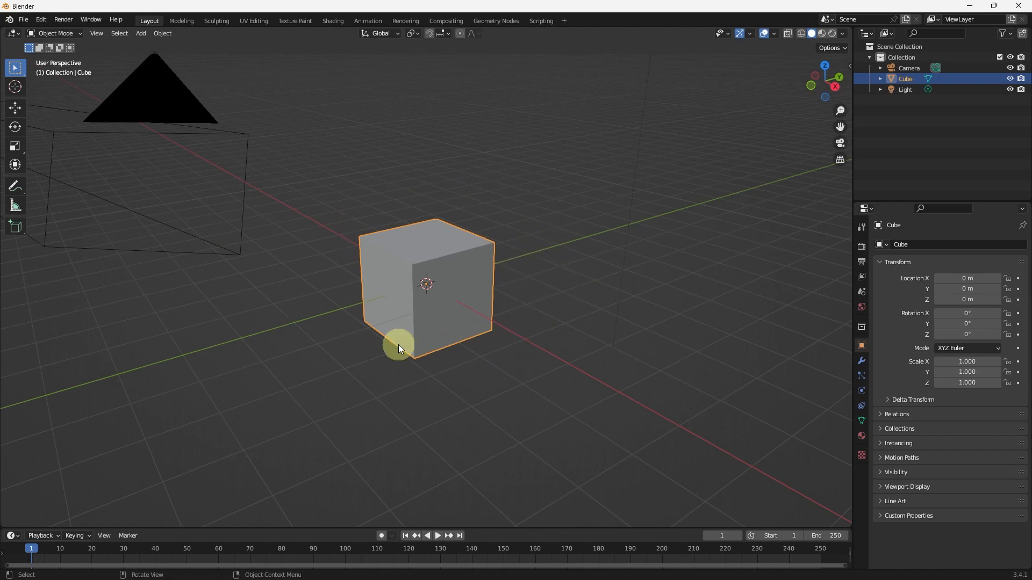
Enter Edit Mode for the default cube
middle_drag(377, 303, 481, 332)
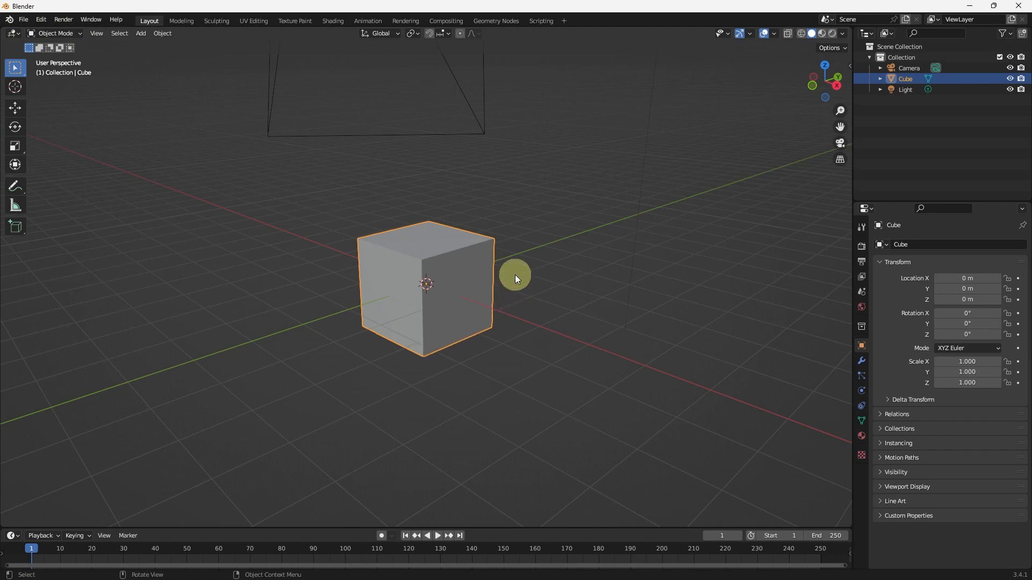
key(Tab)
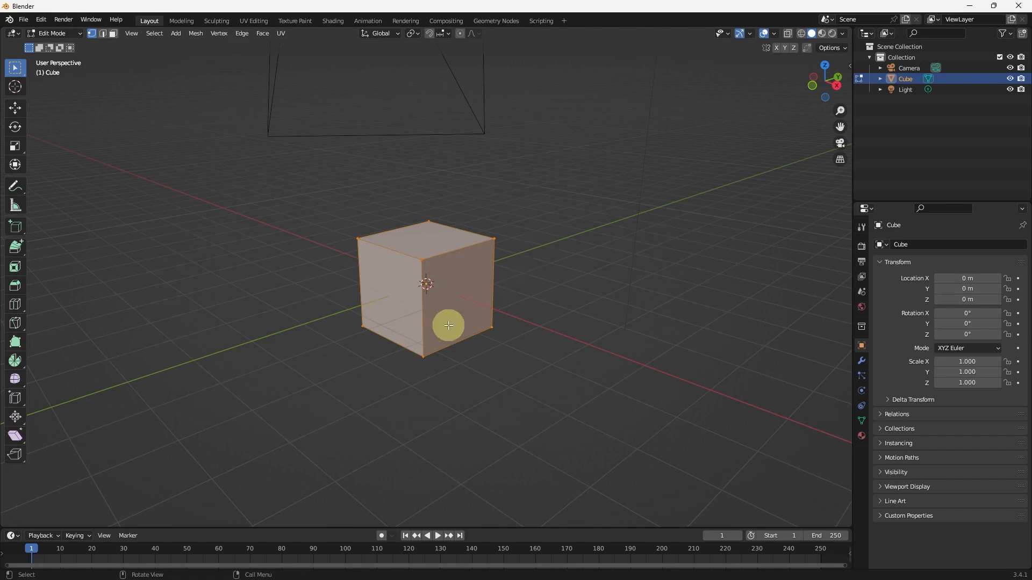
middle_drag(449, 326, 513, 301)
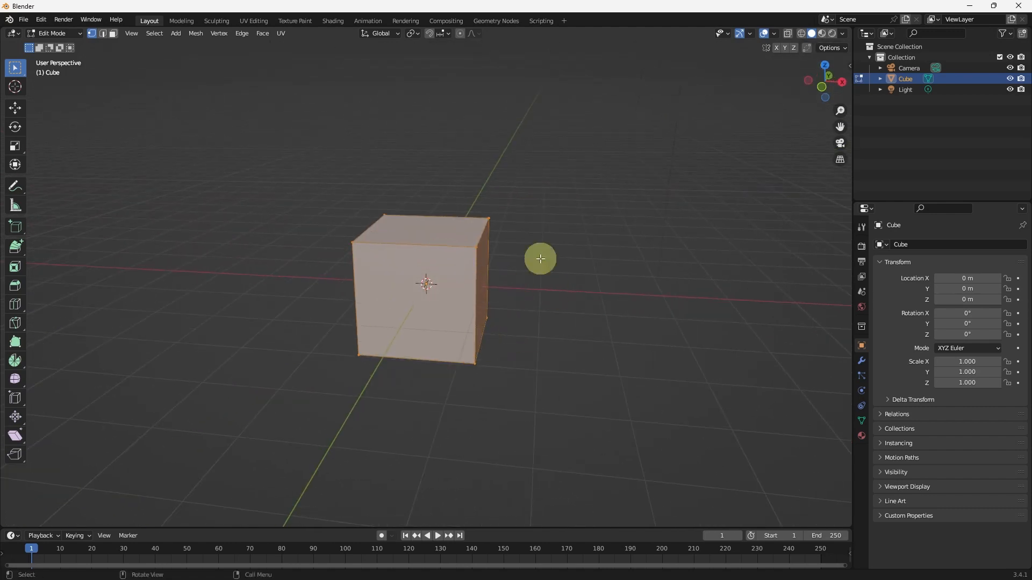
middle_drag(428, 343, 491, 318)
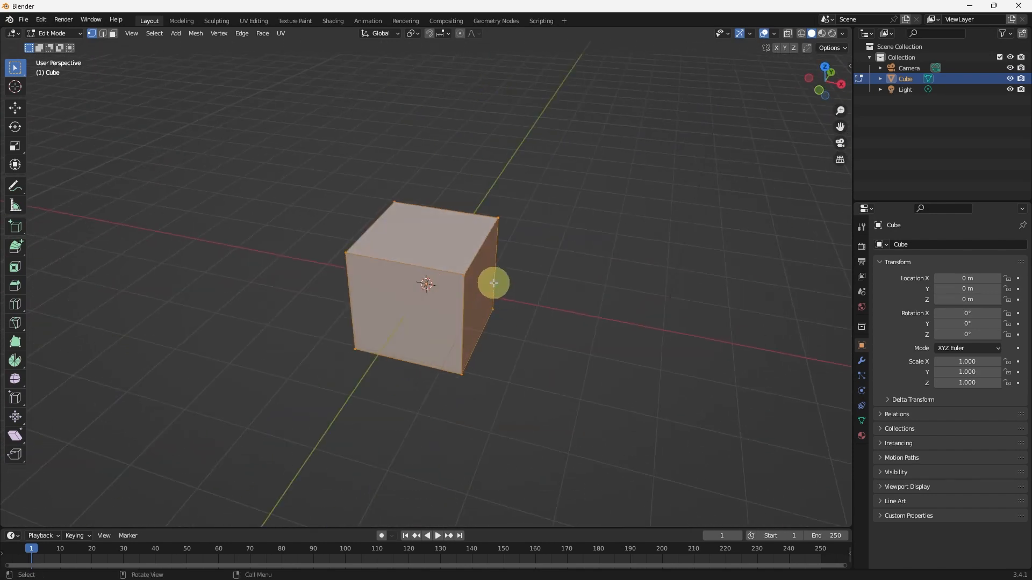
Toggle the cube's mesh selection between nothing and everything, ending with nothing selected
click(529, 145)
middle_drag(502, 260, 454, 180)
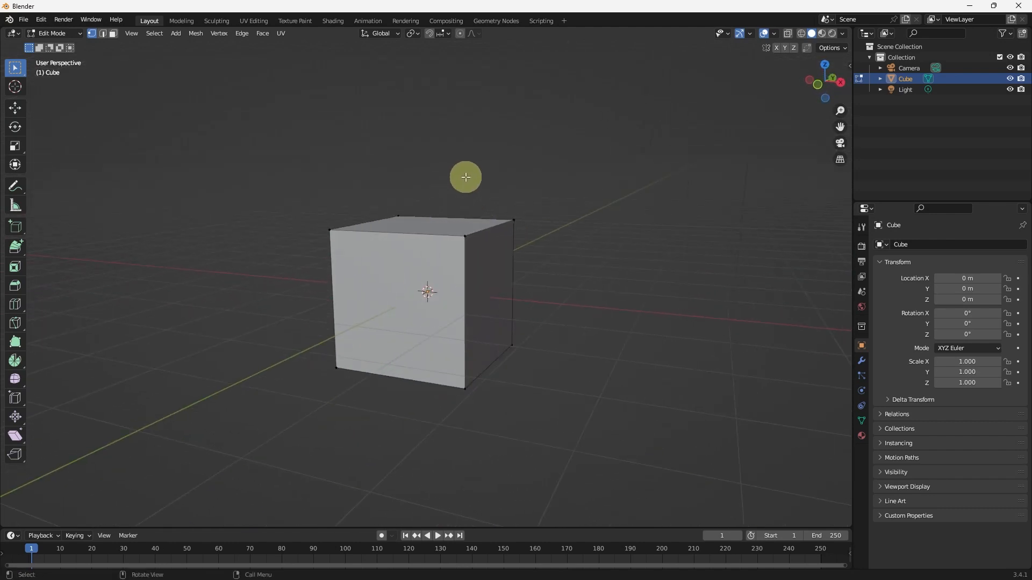
key(a)
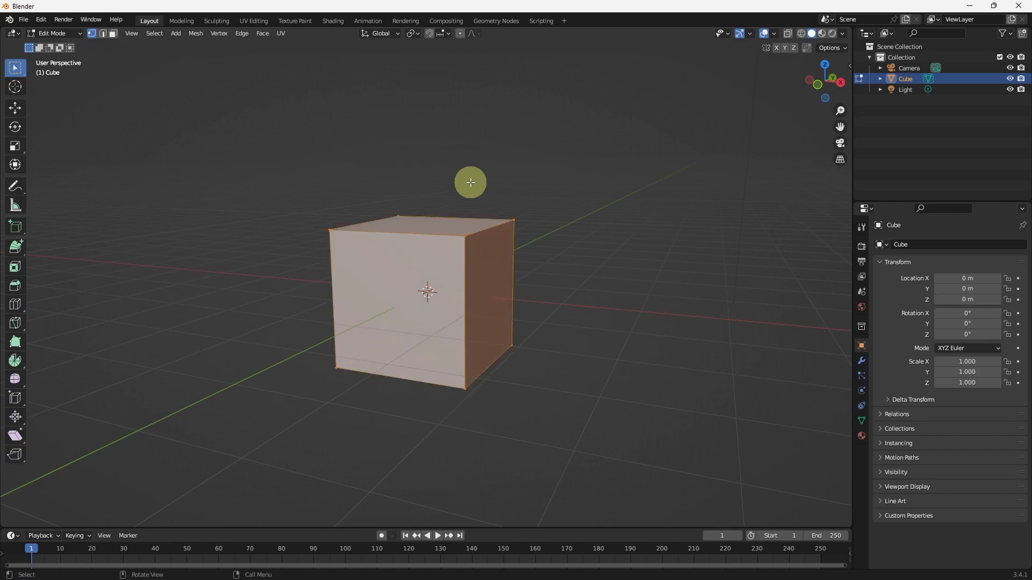
middle_drag(562, 316, 544, 329)
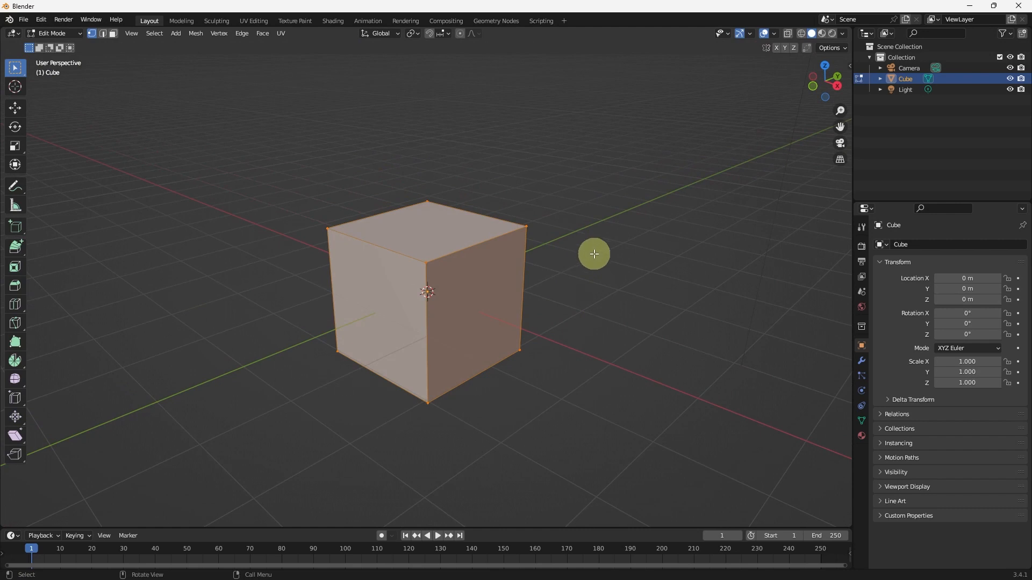
key(alt+a)
mouse_move(553, 380)
middle_down()
mouse_move(600, 296)
mouse_move(571, 385)
middle_up()
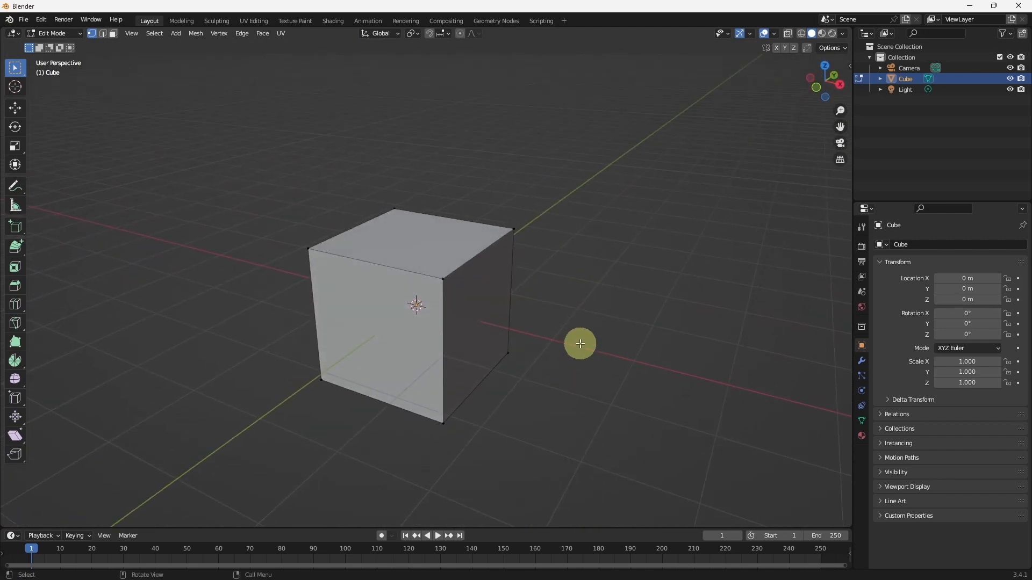
Select the cube's entire mesh and subdivide it once, splitting each side into a 2 by 2 grid
key(a)
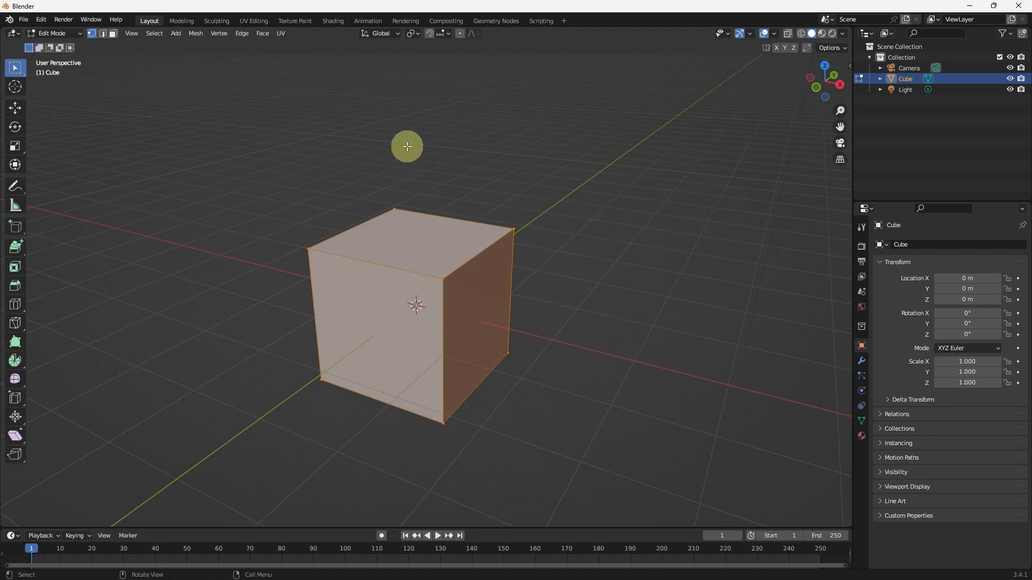
right_click(407, 146)
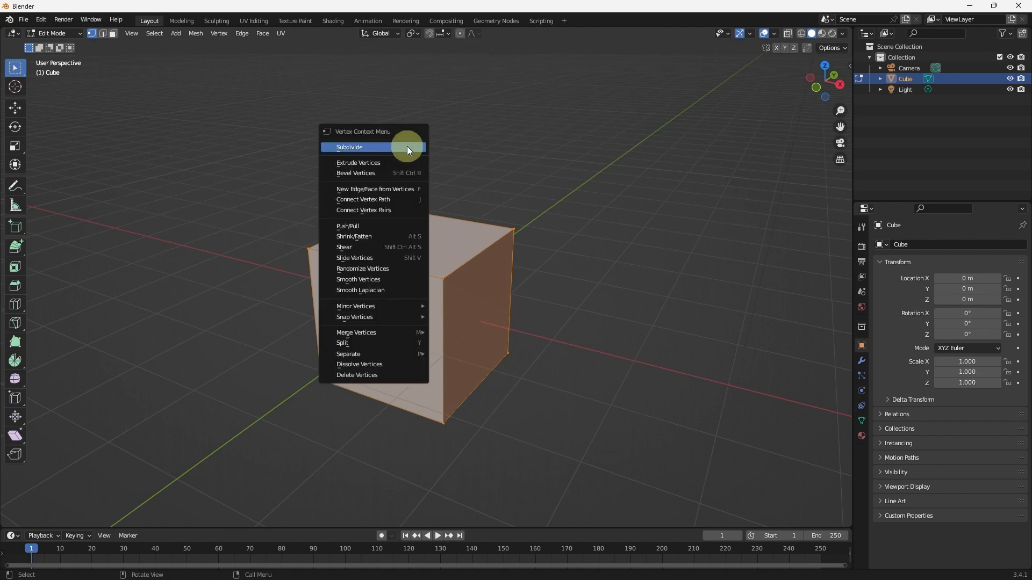
click(357, 146)
middle_drag(438, 210, 460, 219)
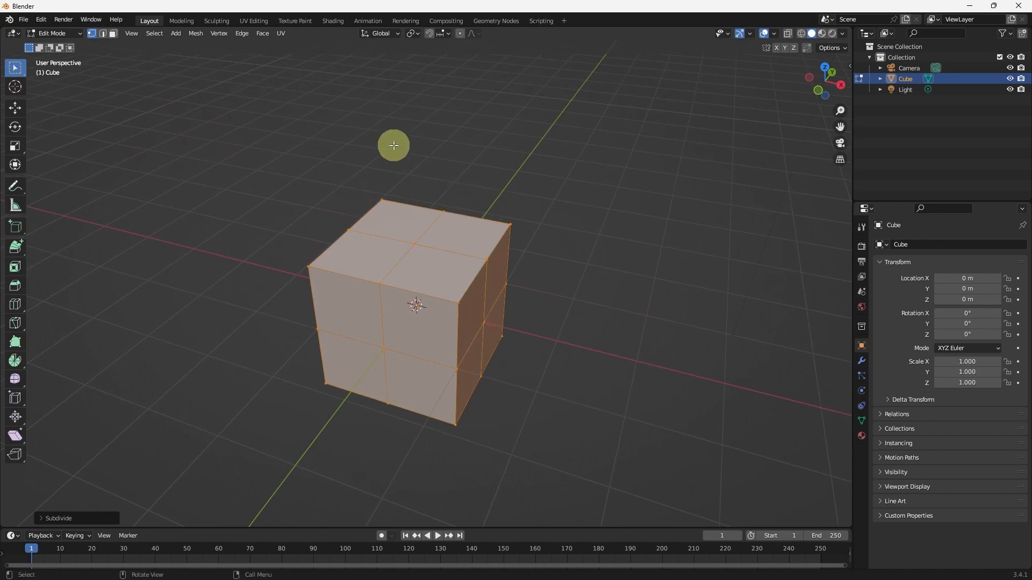
middle_drag(458, 163, 477, 184)
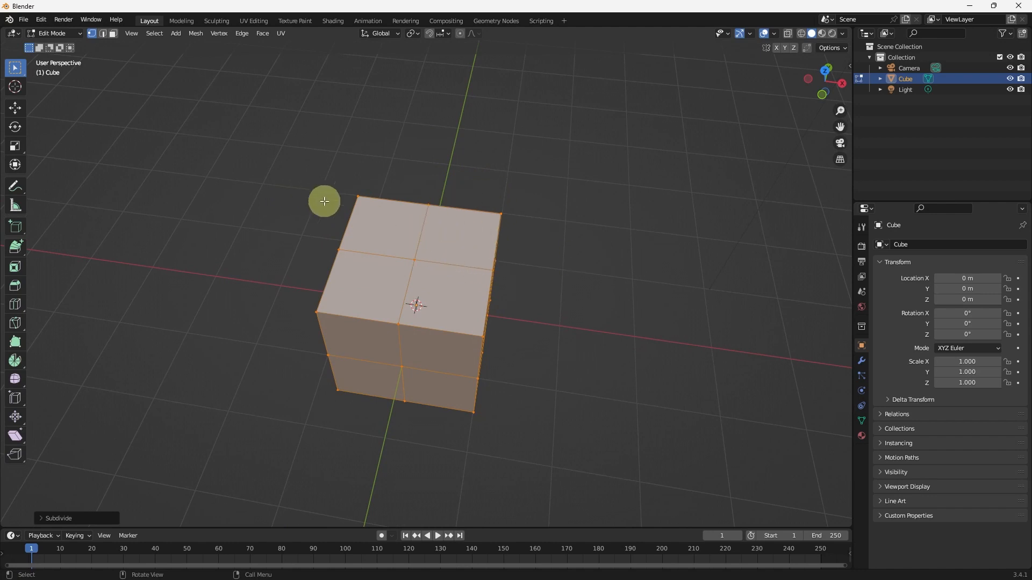
middle_drag(454, 319, 449, 246)
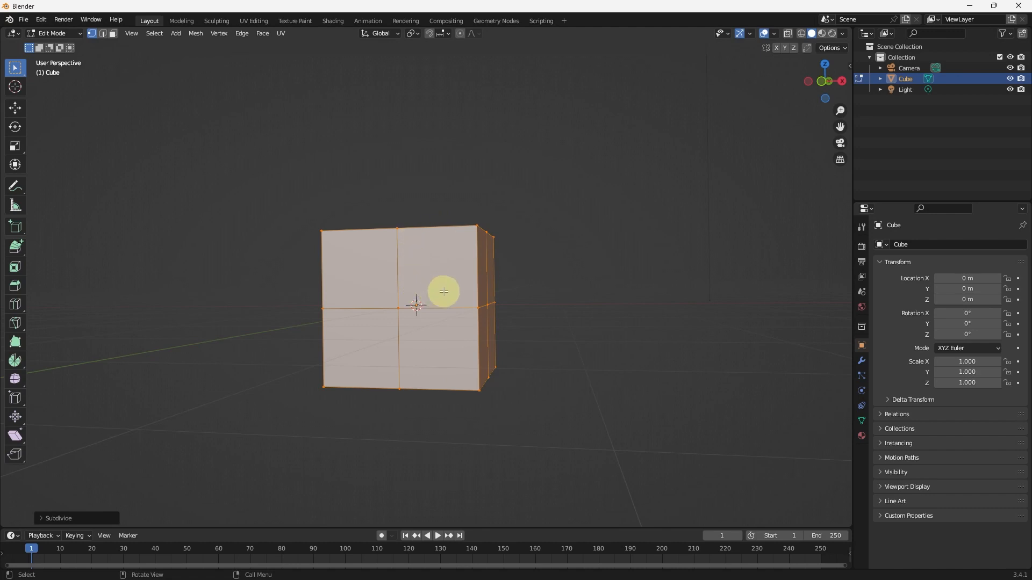
Subdivide the whole mesh a second time so each side of the cube has a 4 by 4 grid
middle_drag(428, 199, 431, 240)
right_click(410, 129)
click(388, 129)
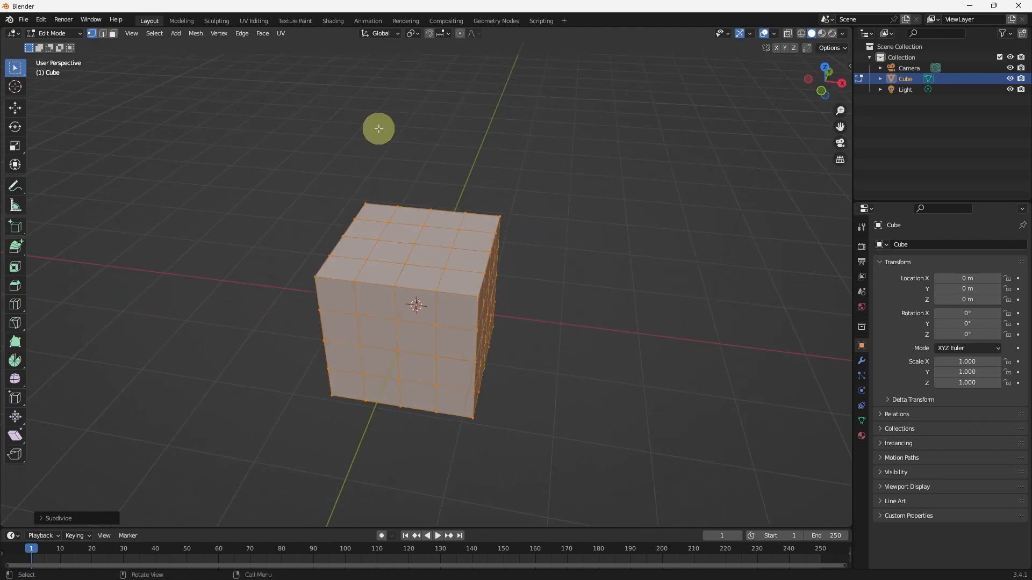
middle_drag(457, 156, 471, 181)
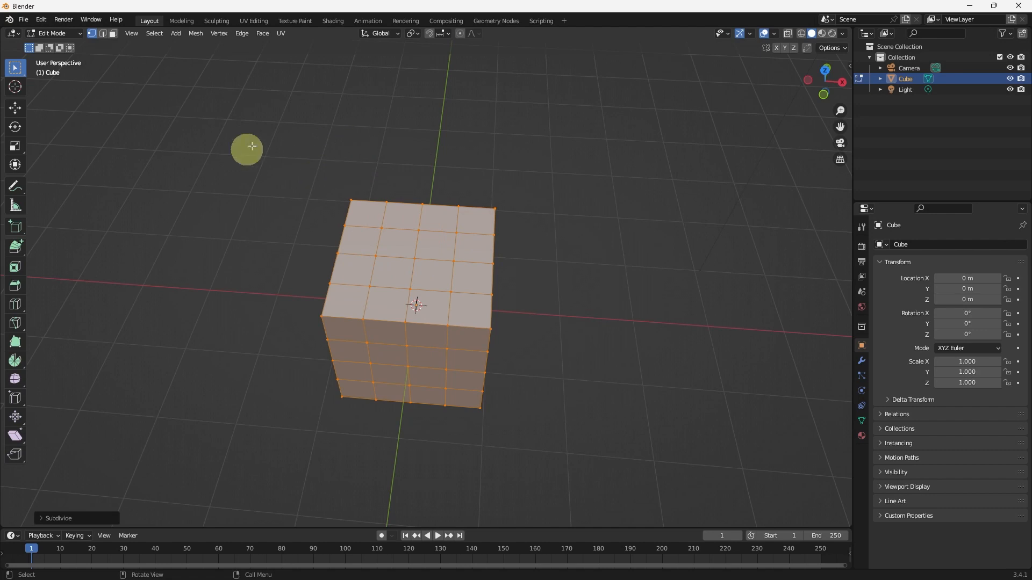
middle_drag(419, 253, 498, 220)
mouse_move(462, 332)
middle_down()
mouse_move(408, 292)
mouse_move(391, 317)
mouse_move(525, 323)
mouse_move(449, 339)
mouse_move(559, 349)
mouse_move(434, 343)
mouse_move(451, 346)
middle_up()
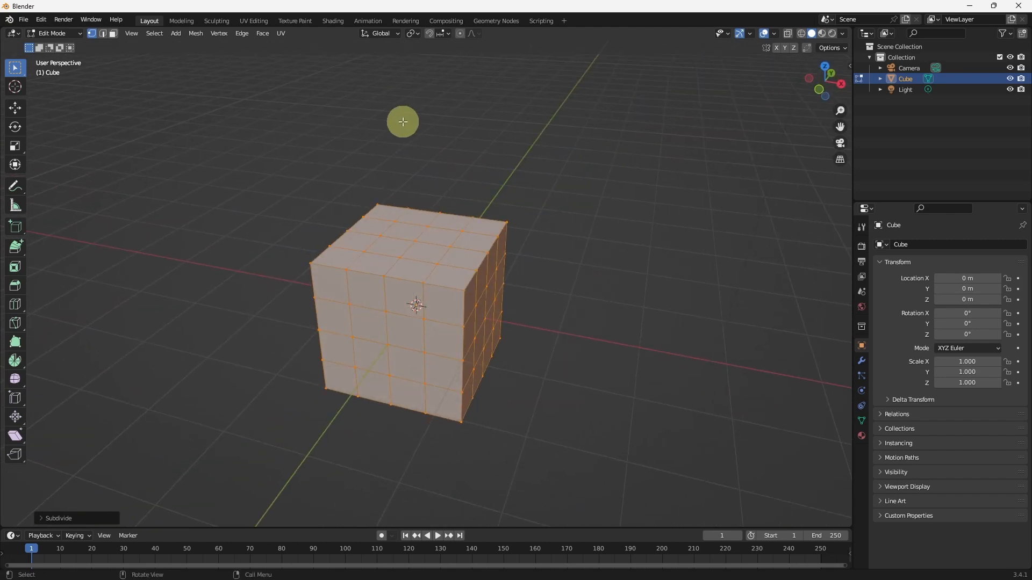
Clear the selection on the subdivided cube
key(a)
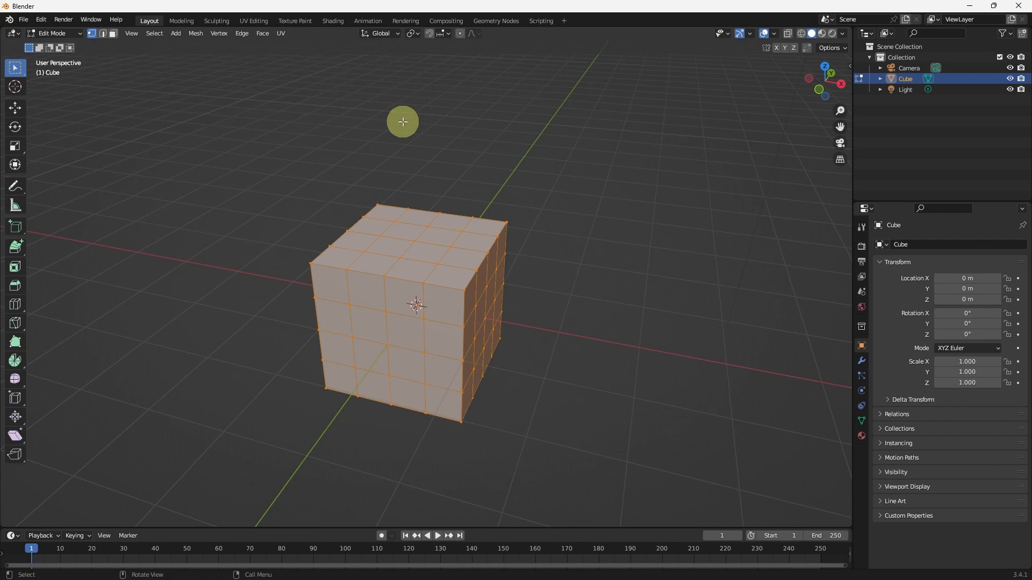
key(alt+a)
mouse_move(525, 260)
middle_down()
mouse_move(521, 242)
mouse_move(500, 240)
mouse_move(527, 242)
middle_up()
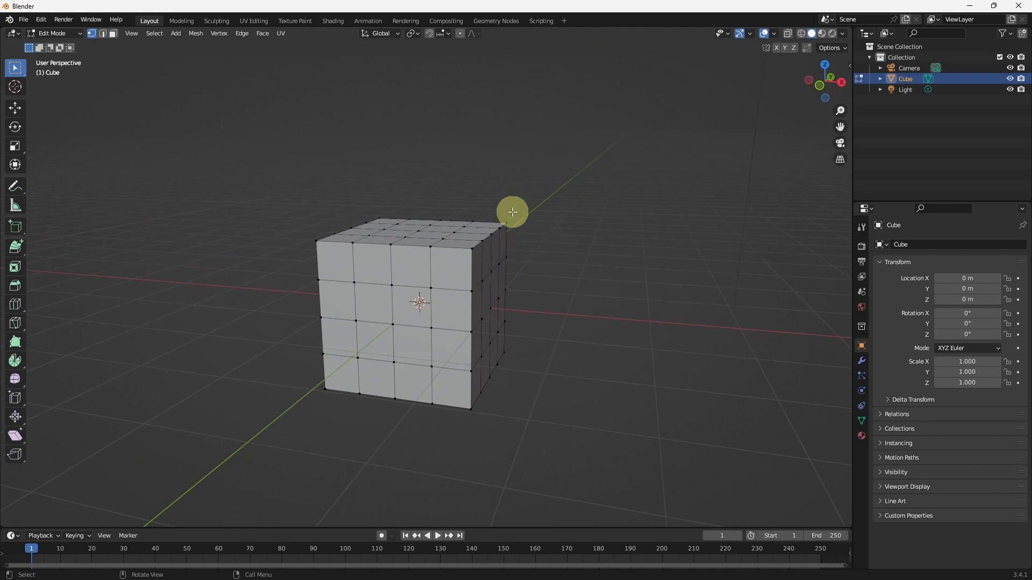
scroll(483, 200, up, 3)
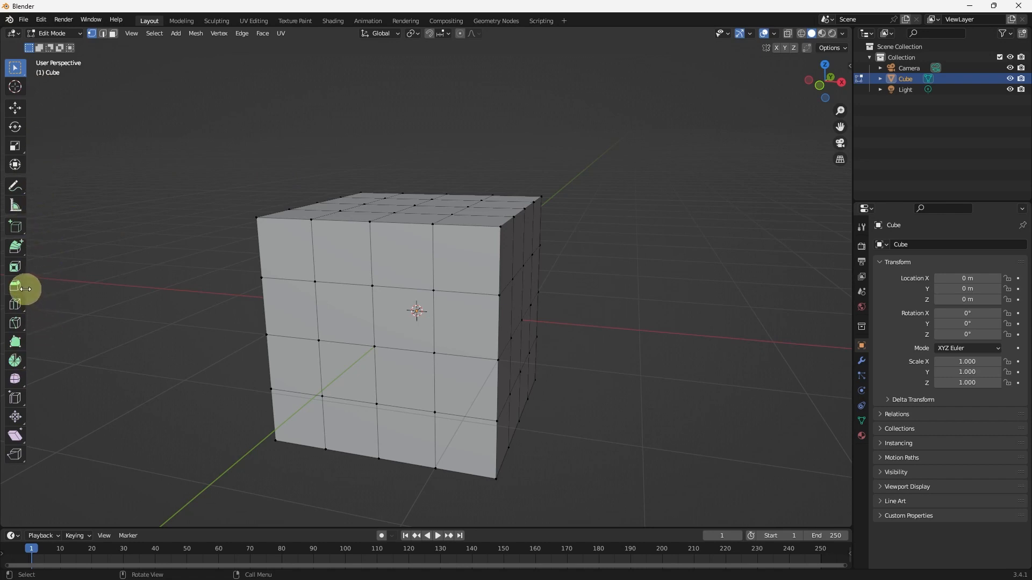
Widen the toolbar to show the tool names and activate the Inset Faces tool
drag(25, 289, 103, 303)
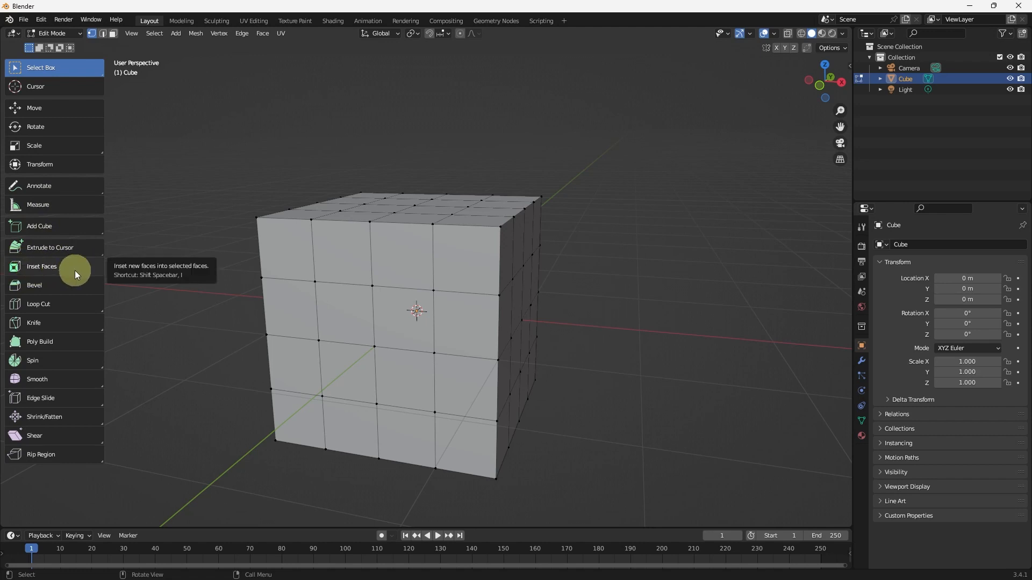
click(37, 266)
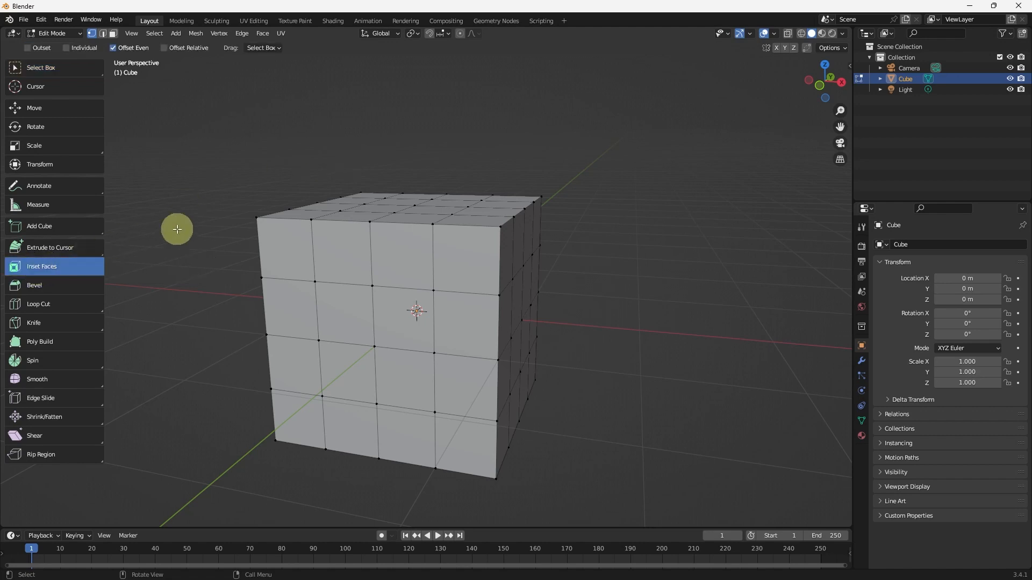
middle_drag(223, 201, 238, 253)
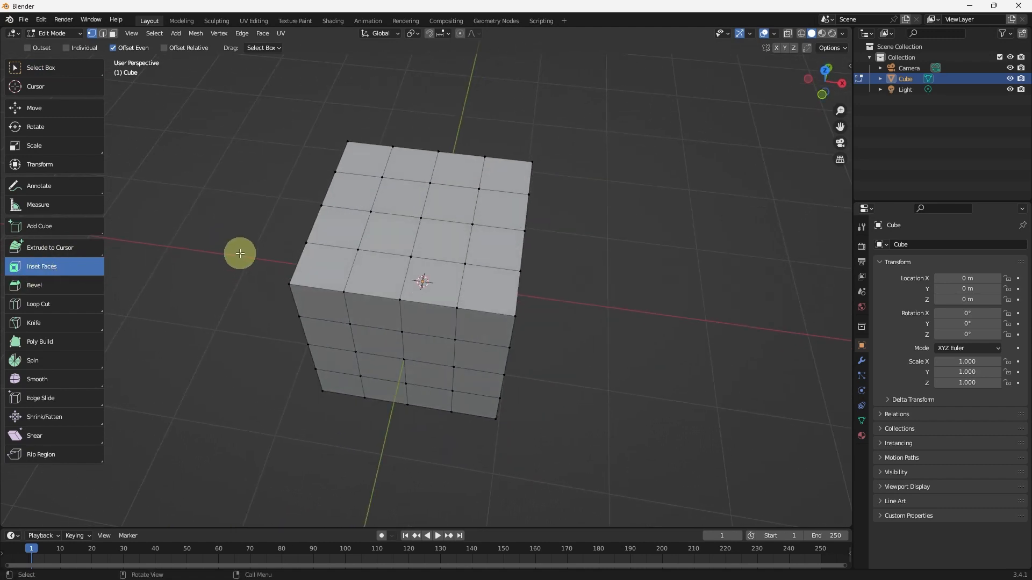
scroll(424, 167, up, 4)
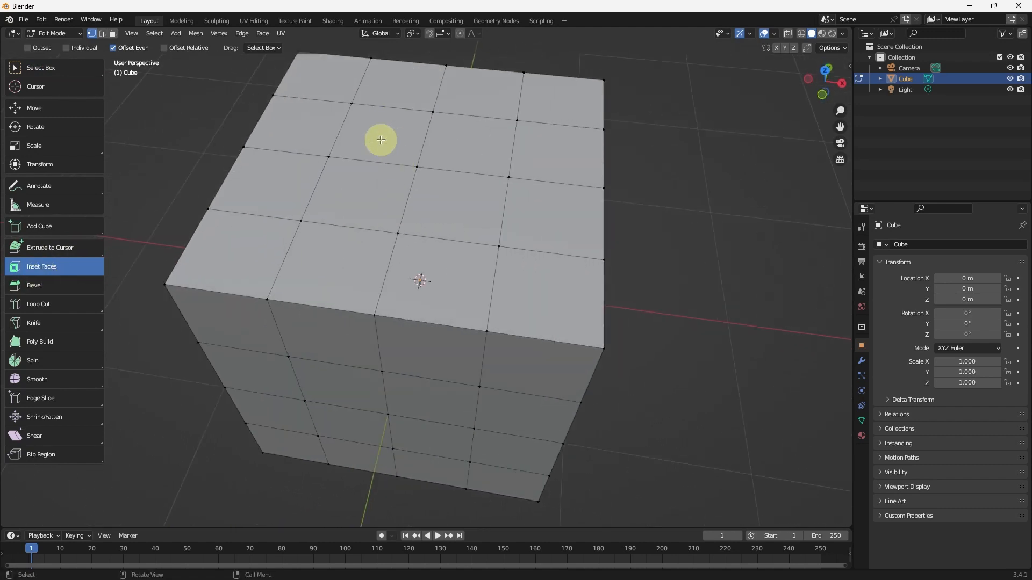
middle_drag(408, 154, 430, 230)
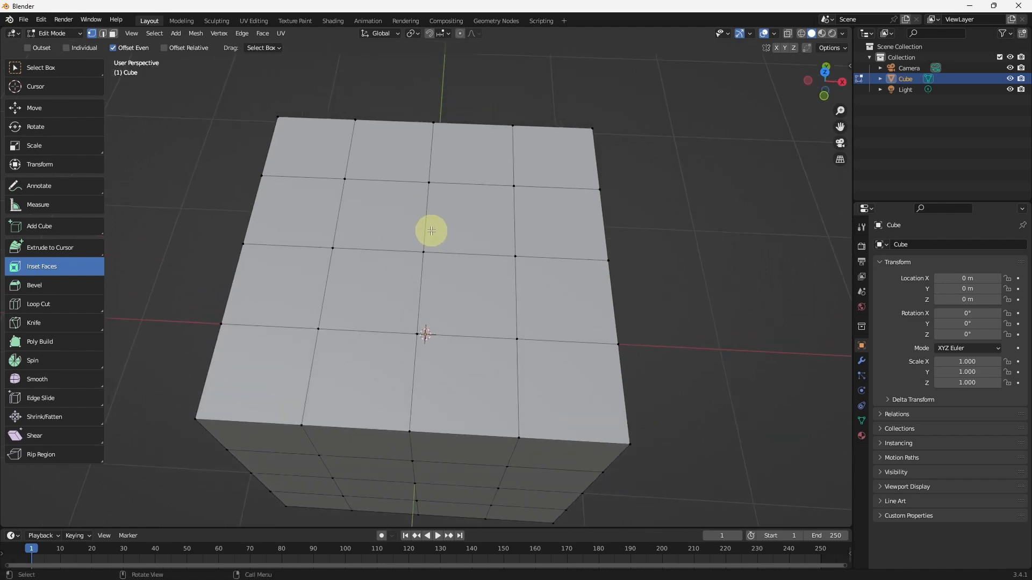
In face select mode, inset the cube's top face in the second row from the back, second column from the left, by about 0.046 m
click(41, 68)
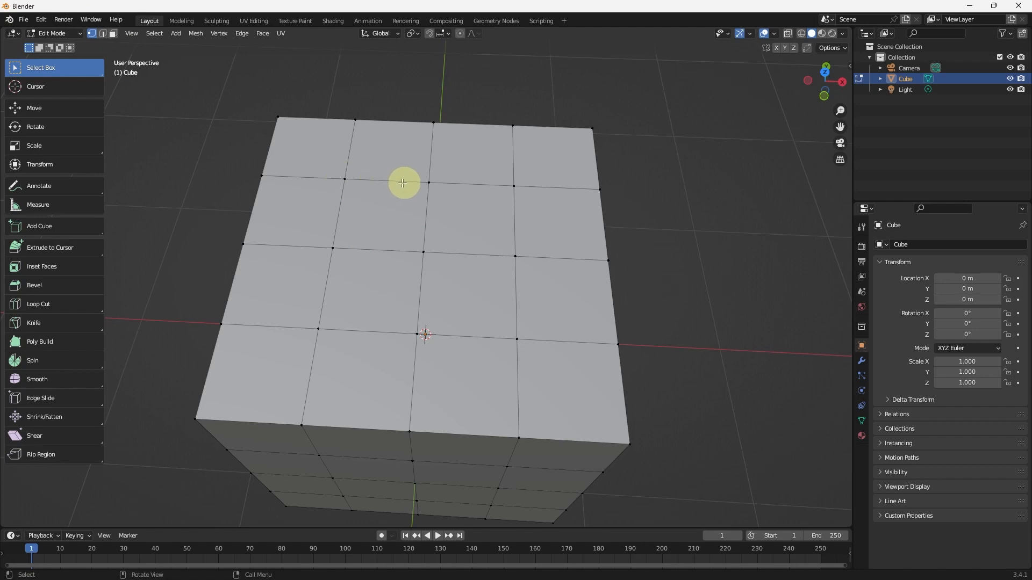
click(111, 34)
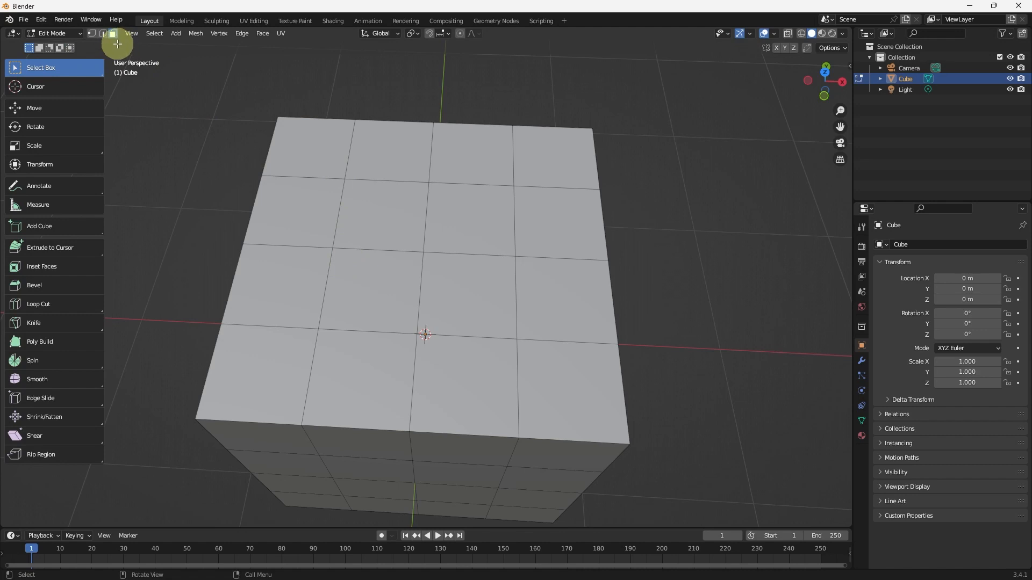
click(378, 215)
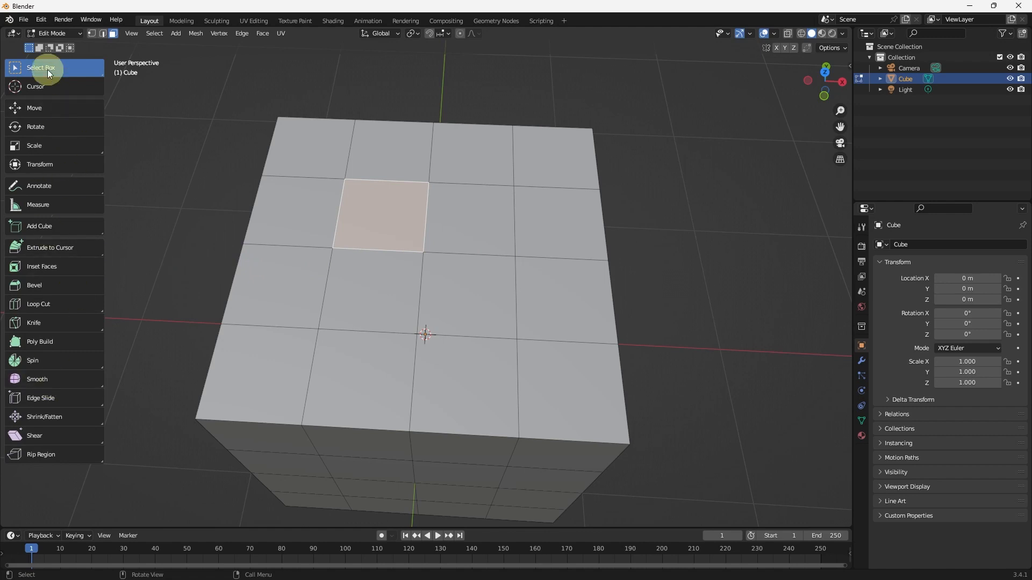
click(45, 266)
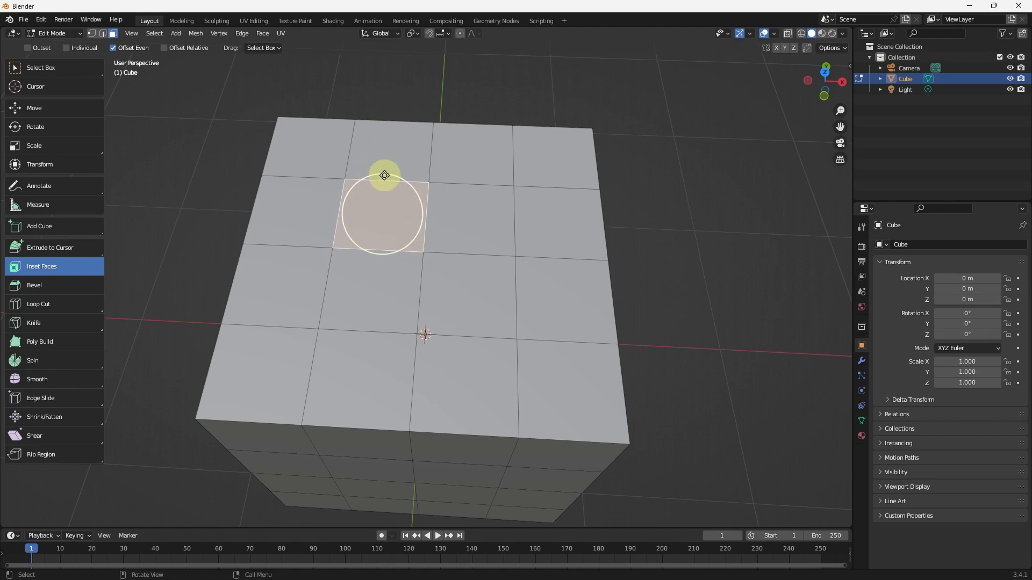
mouse_move(385, 176)
mouse_down()
mouse_move(380, 186)
mouse_move(389, 185)
mouse_up()
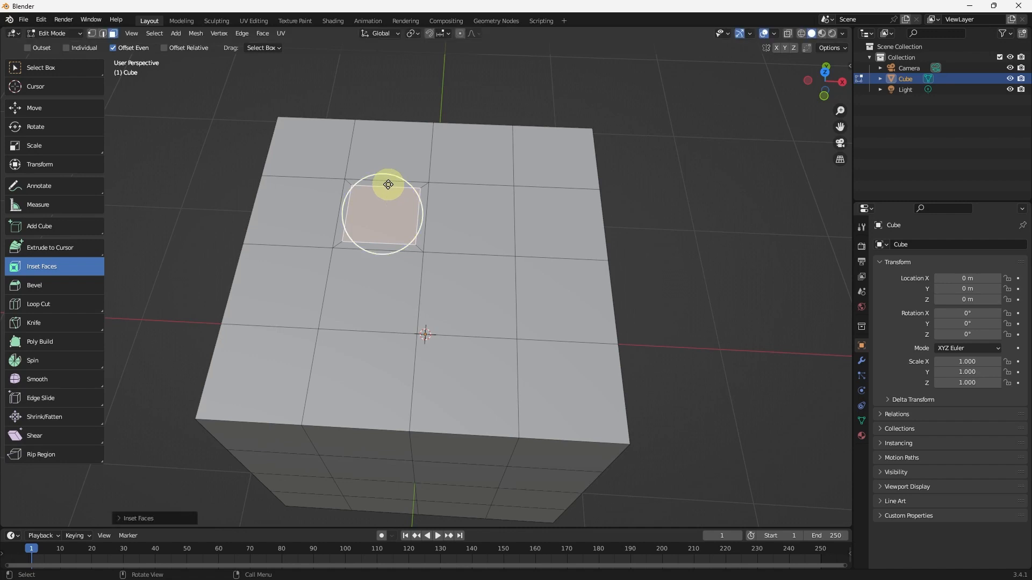
mouse_move(459, 313)
middle_down()
mouse_move(479, 299)
mouse_move(455, 302)
middle_up()
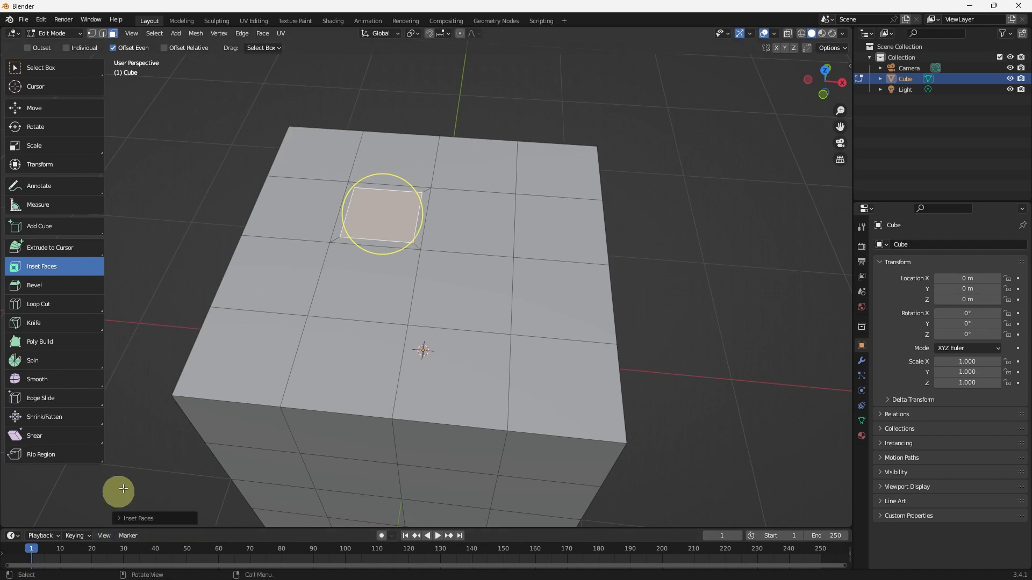
Set the inset's thickness to 0.05741 m and its depth to -0.062 m to recess the face
click(123, 519)
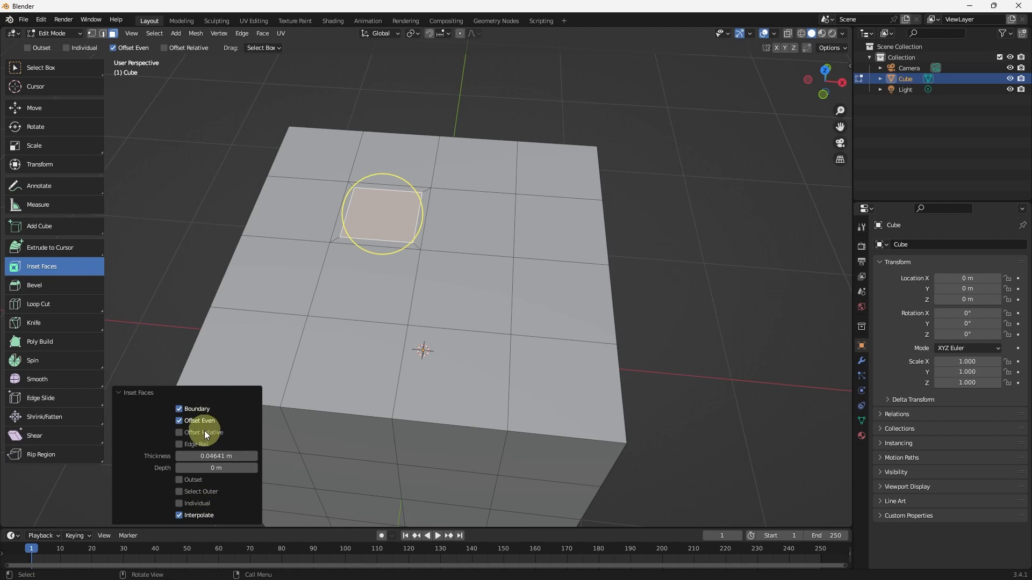
drag(212, 456, 238, 465)
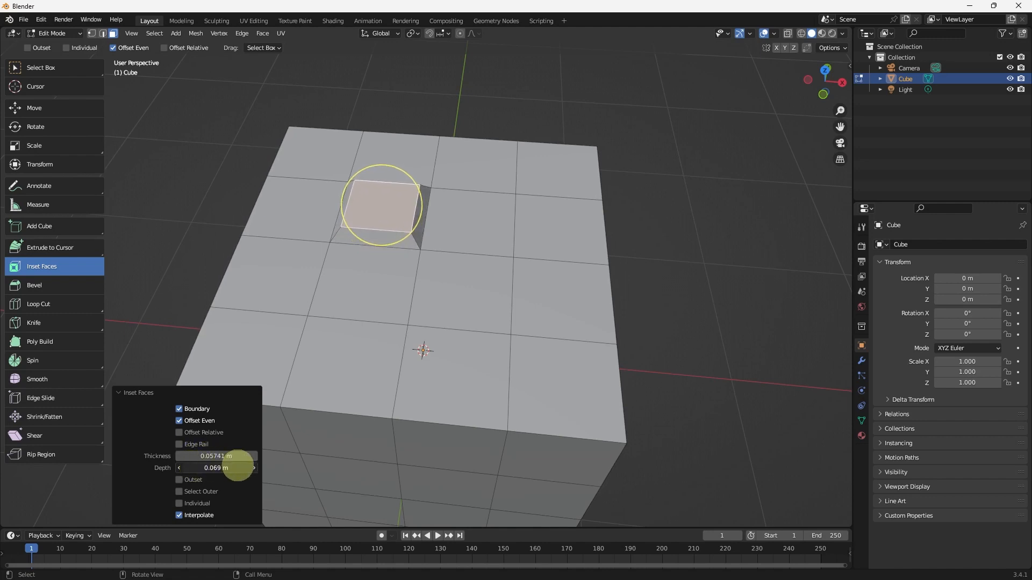
drag(238, 466, 160, 468)
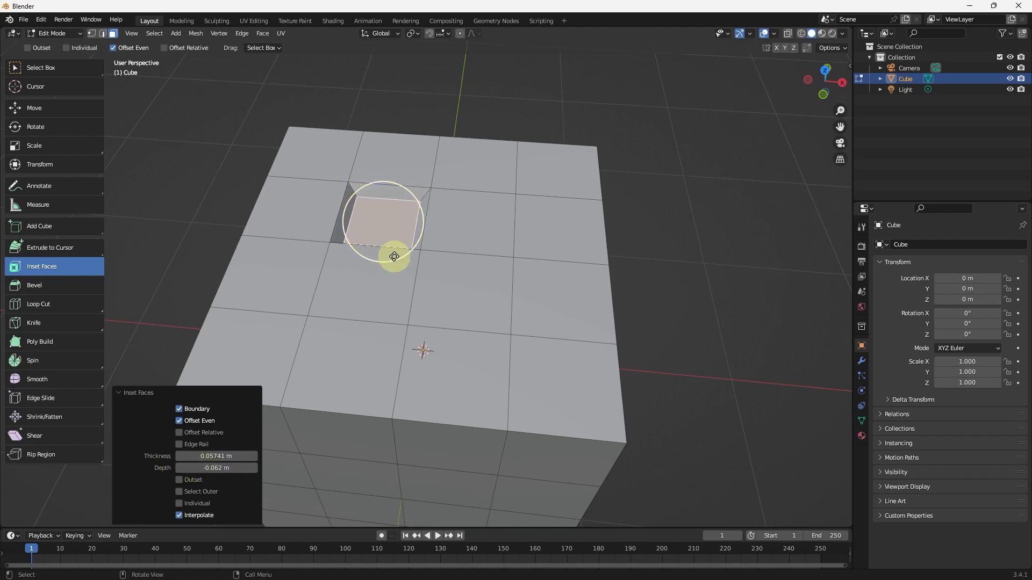
mouse_move(466, 288)
middle_down()
mouse_move(479, 344)
mouse_move(466, 211)
mouse_move(470, 304)
middle_up()
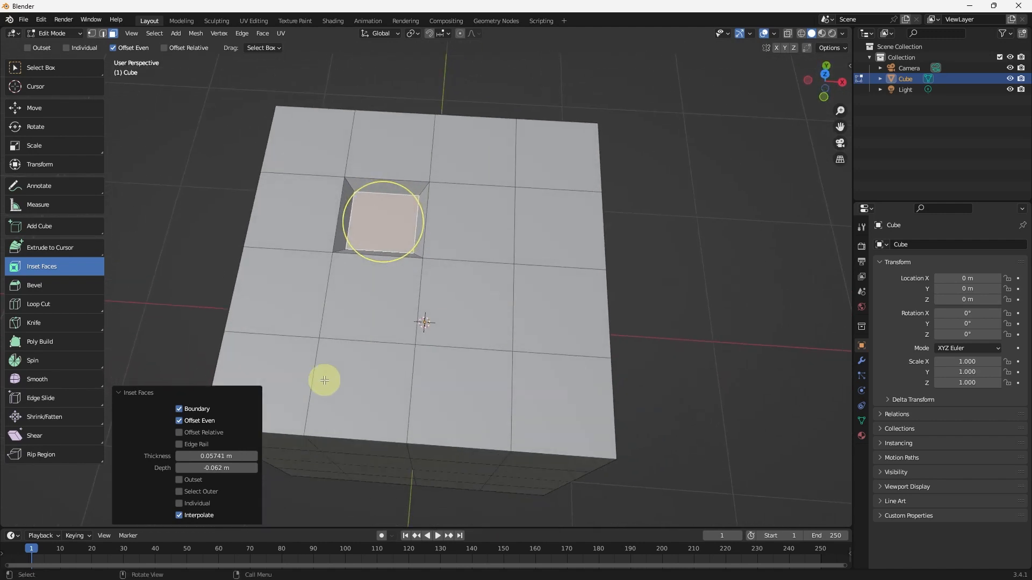
middle_drag(325, 380, 488, 279)
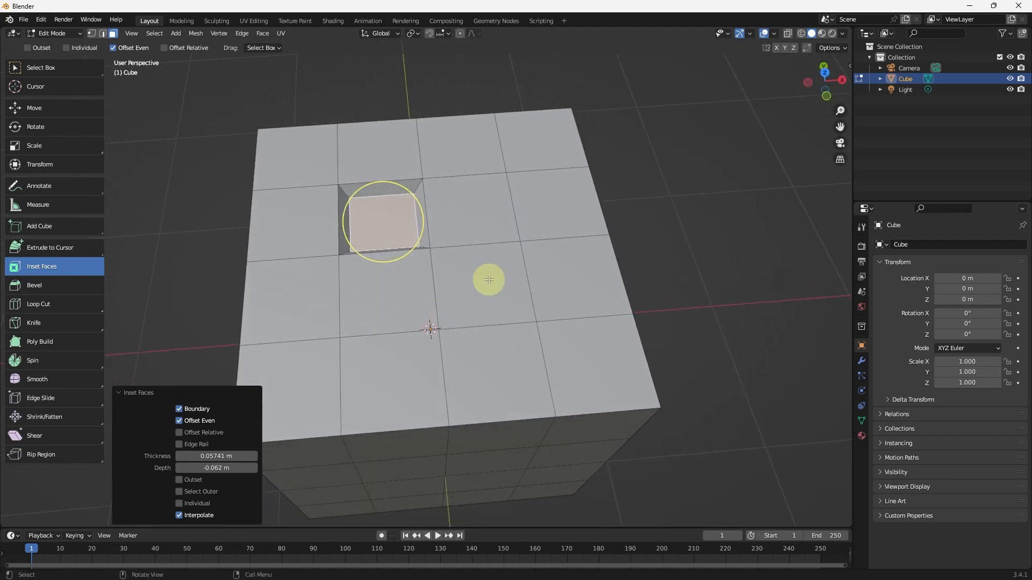
Inset the two middle faces in the third row from the back of the cube's top by about 0.056 m, as individual insets
click(483, 281)
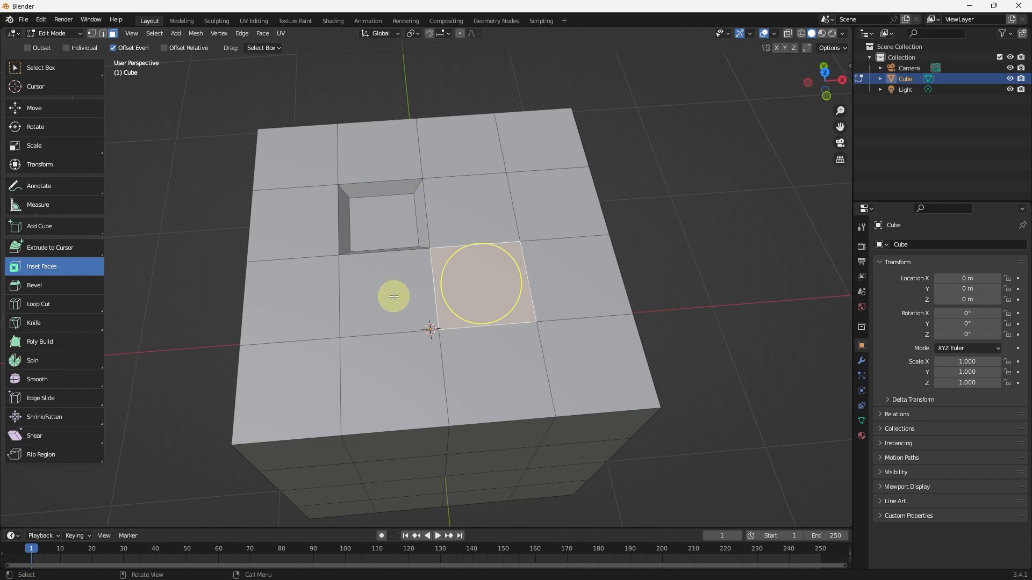
shift+click(394, 296)
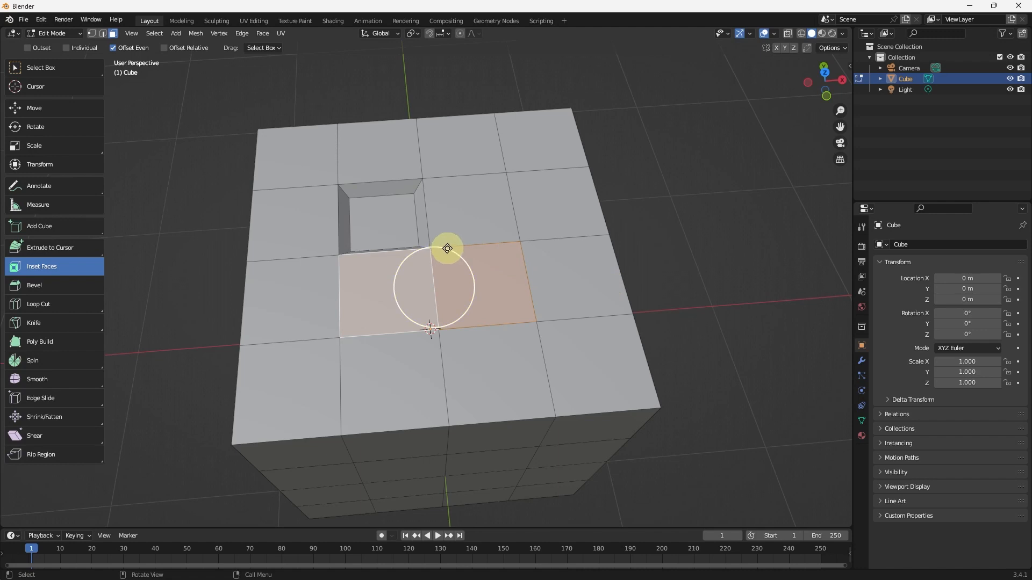
drag(448, 248, 443, 261)
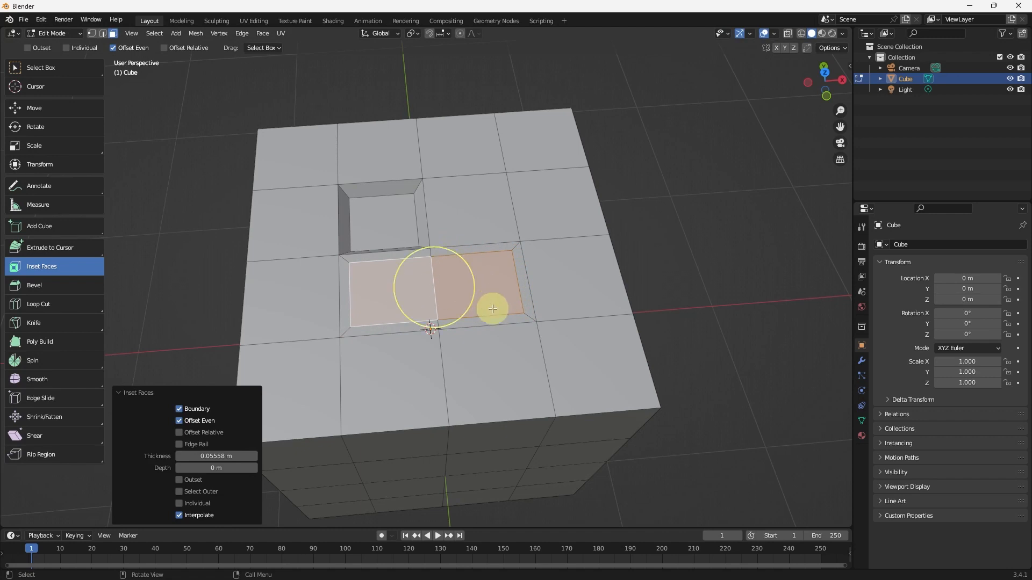
scroll(486, 315, up, 4)
middle_drag(483, 325, 488, 315)
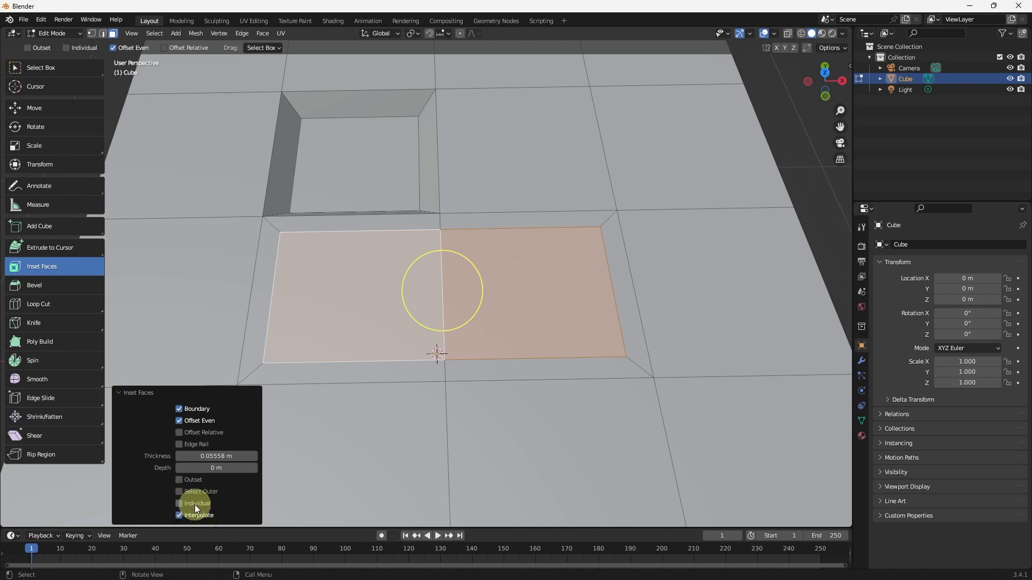
click(179, 503)
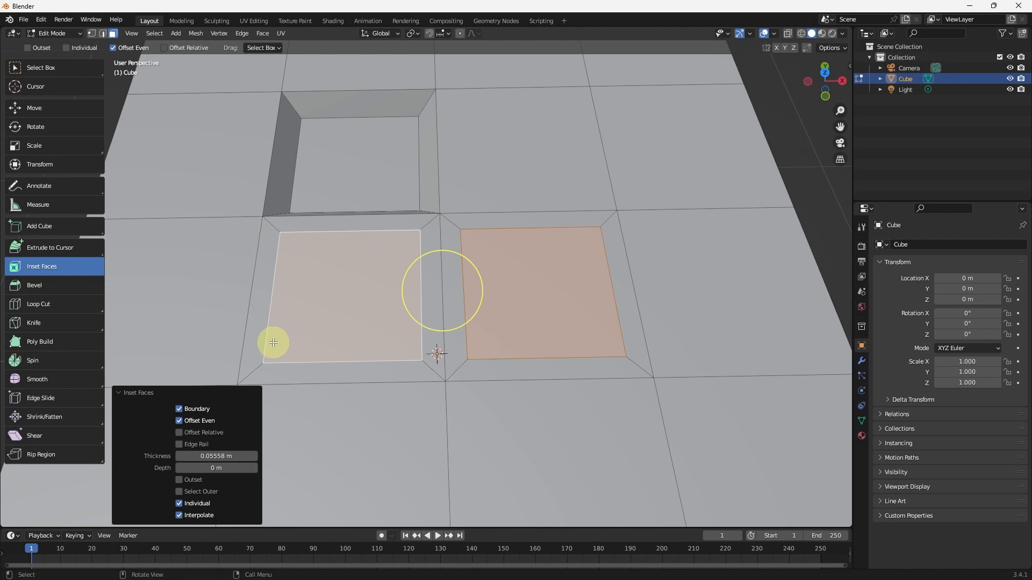
Select all 16 faces of the cube's front side
scroll(304, 339, down, 6)
middle_drag(447, 361, 452, 320)
scroll(454, 325, down, 5)
middle_drag(507, 376, 295, 199)
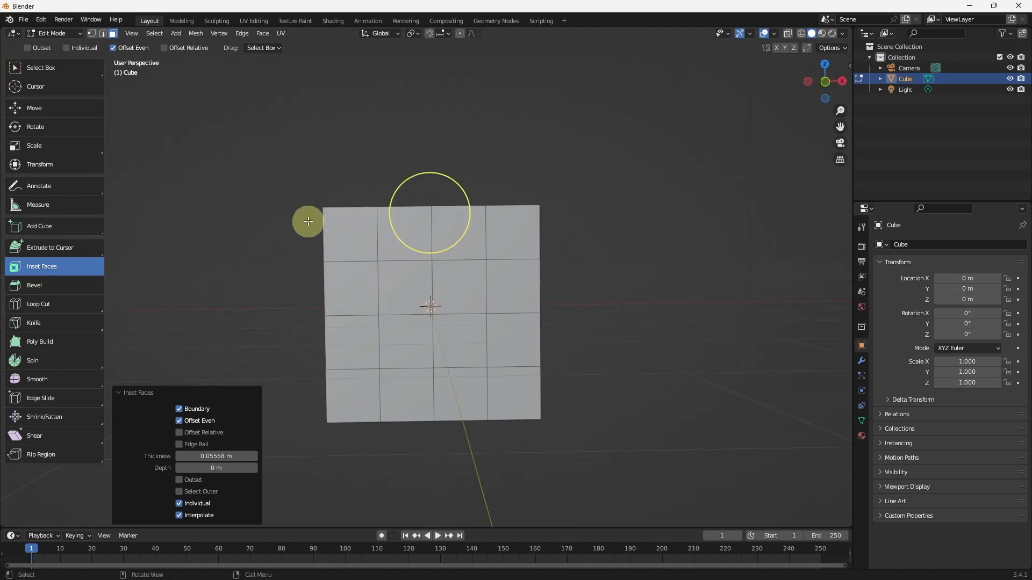
click(350, 234)
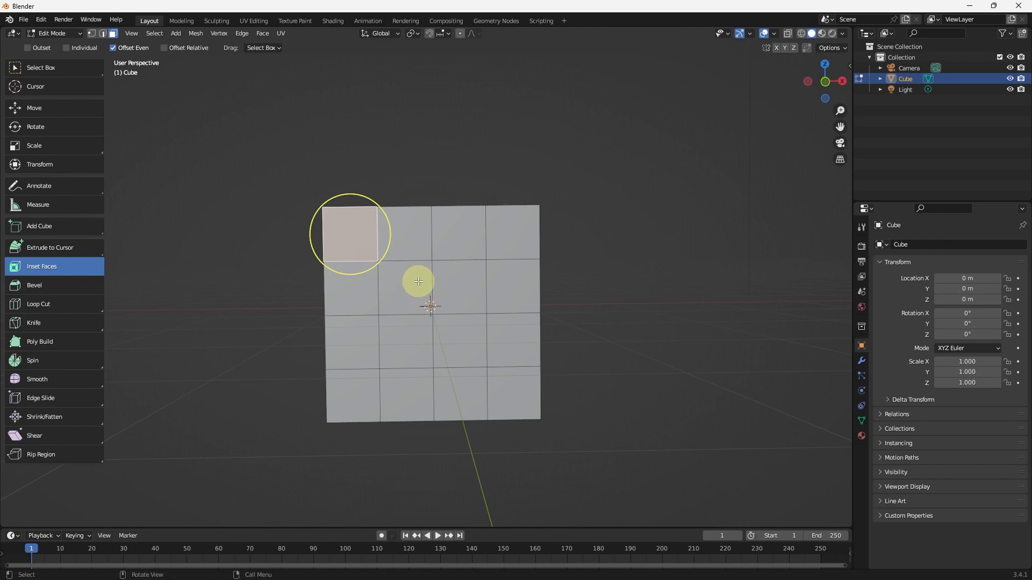
shift+click(404, 234)
shift+click(468, 241)
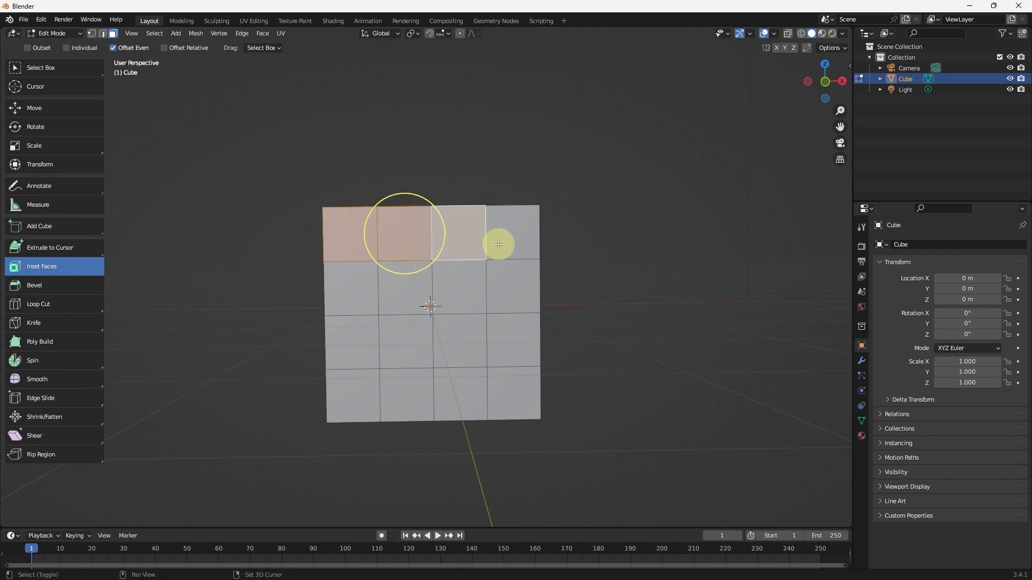
shift+click(499, 245)
shift+click(507, 292)
shift+click(452, 295)
shift+click(400, 294)
shift+click(359, 293)
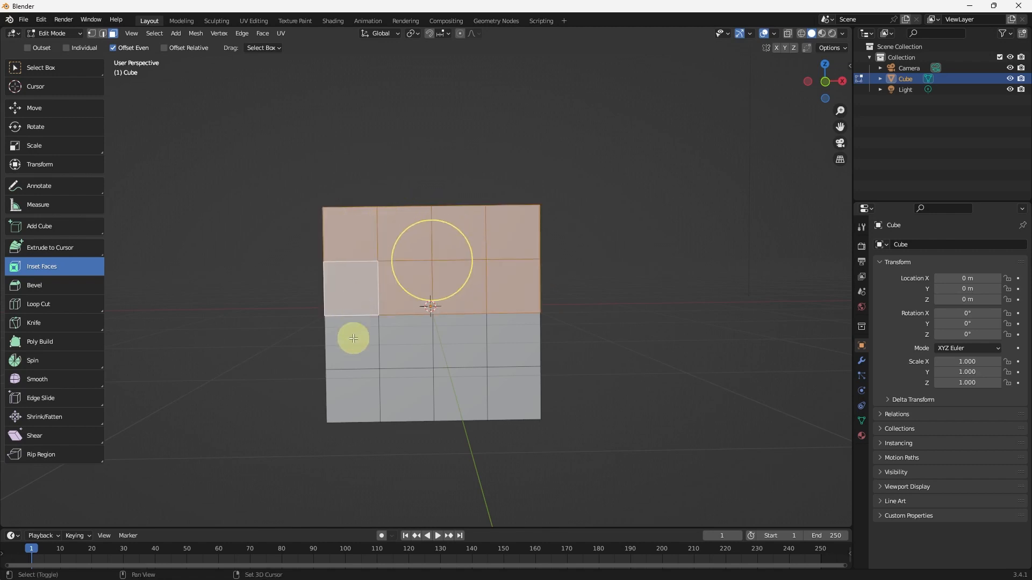
shift+click(353, 339)
shift+click(401, 352)
shift+click(454, 353)
shift+click(517, 350)
shift+click(516, 391)
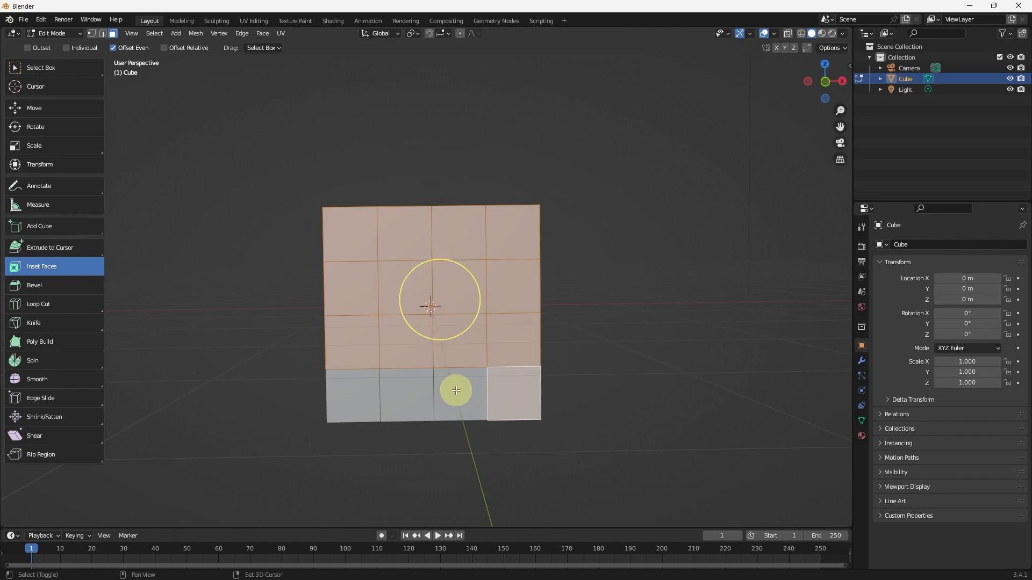
shift+click(456, 391)
shift+click(407, 390)
shift+click(364, 388)
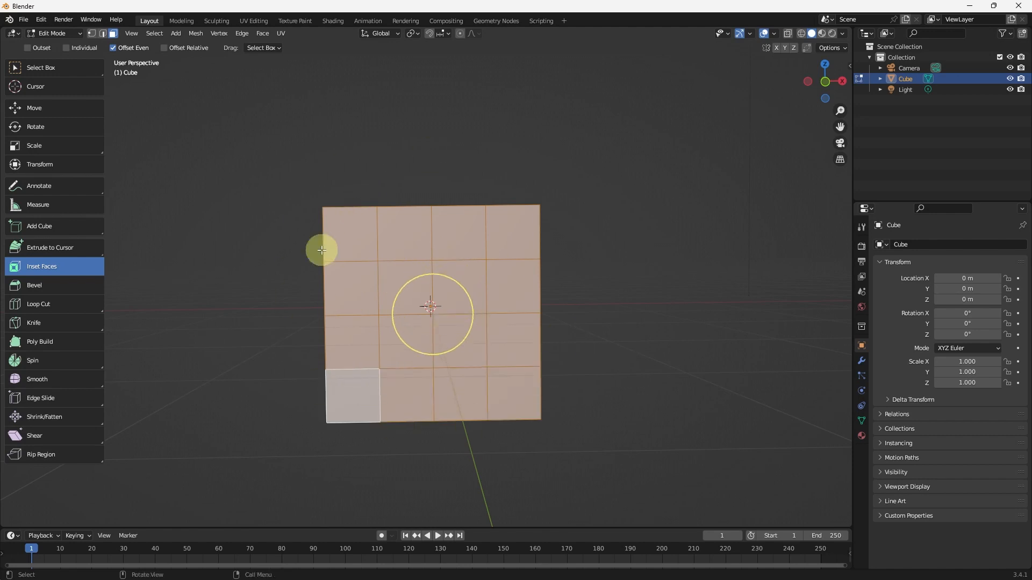
Inset the selected front faces individually with a thickness of 0.07206 m and a negative depth to recess them
middle_drag(507, 272, 517, 305)
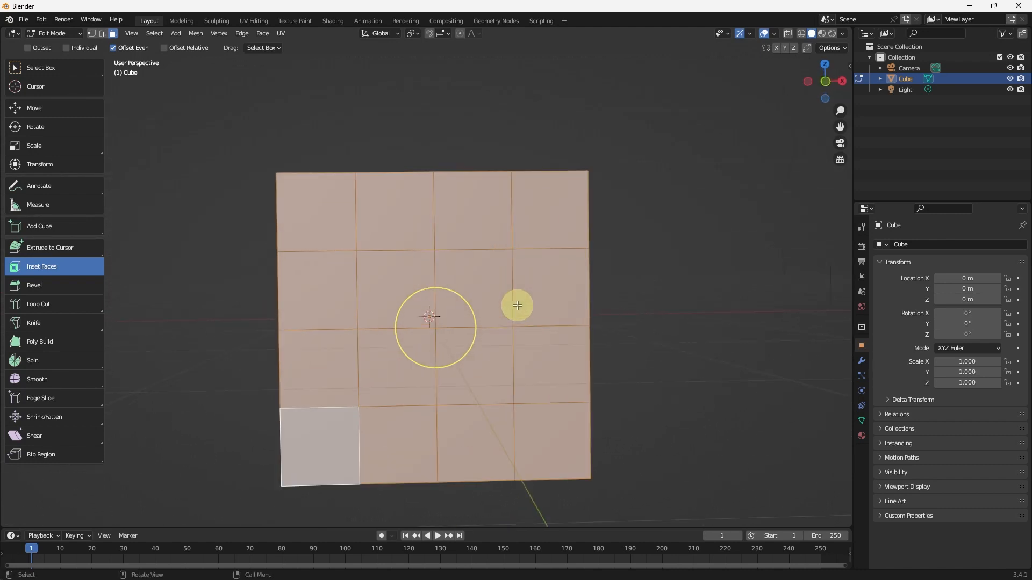
scroll(517, 306, down, 3)
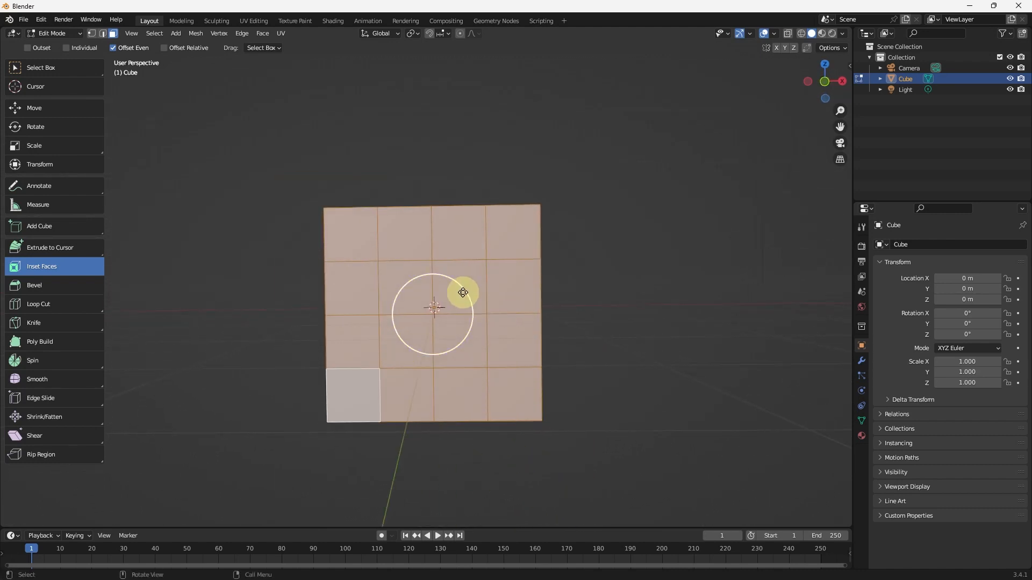
drag(459, 285, 444, 295)
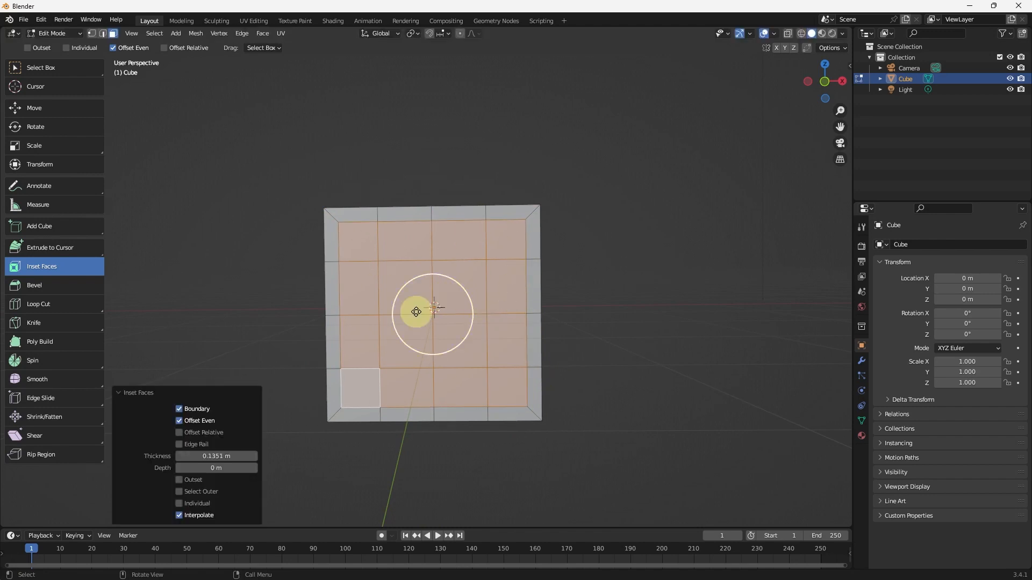
click(182, 503)
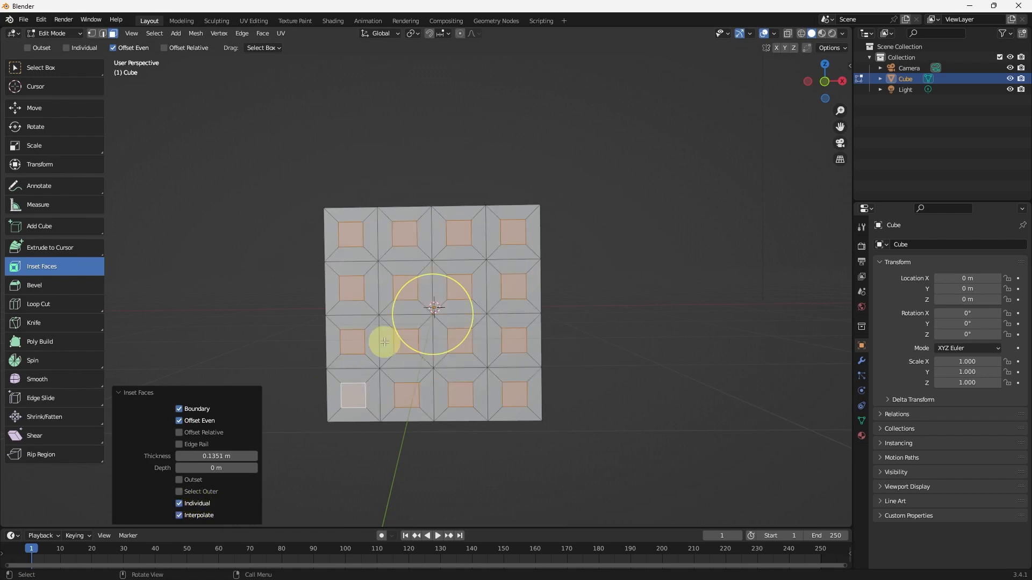
drag(202, 454, 172, 455)
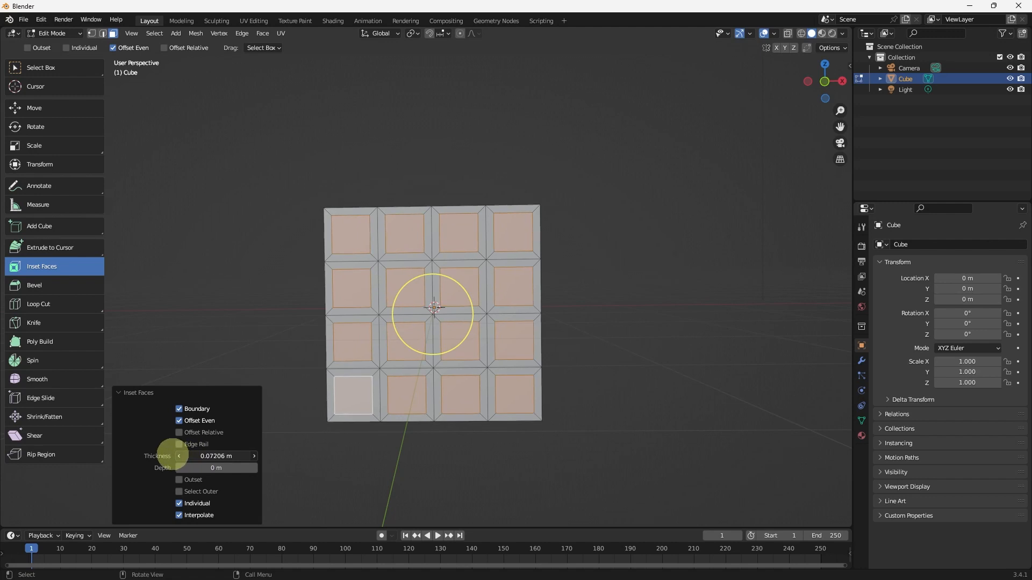
drag(220, 468, 202, 467)
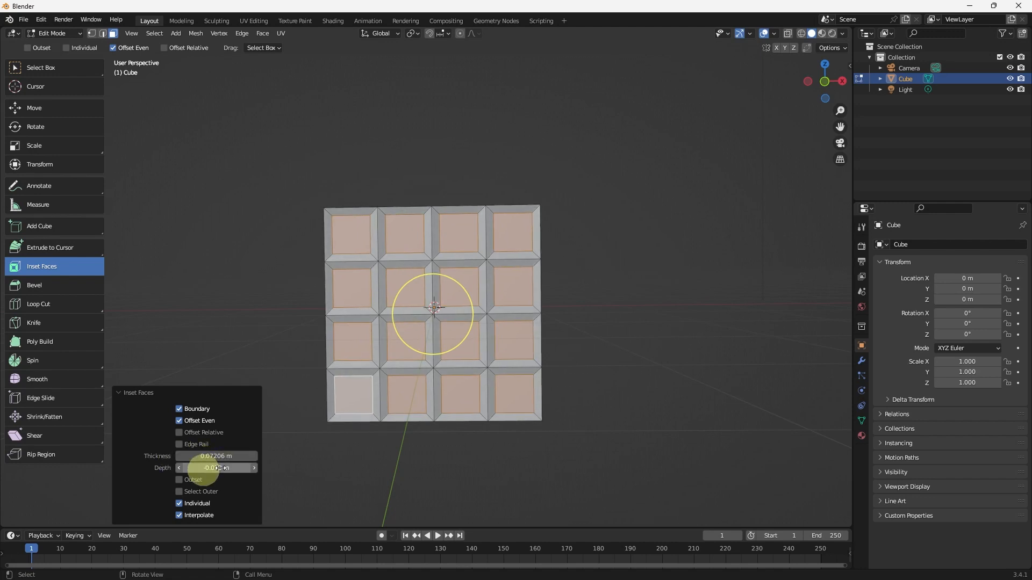
Clear the selection and examine the recessed panels on the cube's front side
middle_drag(636, 323, 601, 354)
scroll(673, 296, down, 4)
click(536, 291)
middle_drag(536, 291, 490, 391)
scroll(537, 300, up, 4)
scroll(497, 327, up, 3)
scroll(498, 327, up, 1)
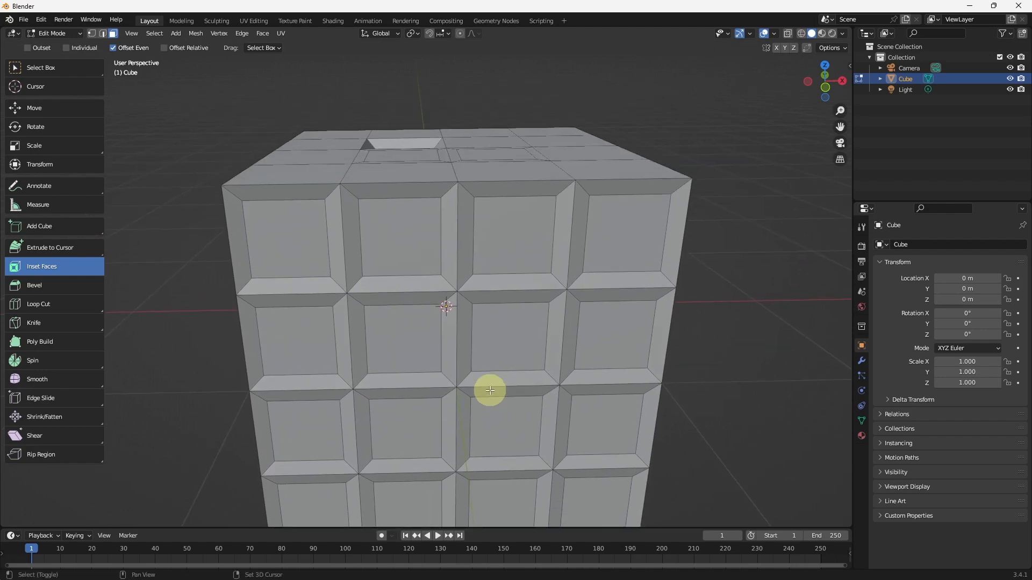
scroll(364, 360, down, 2)
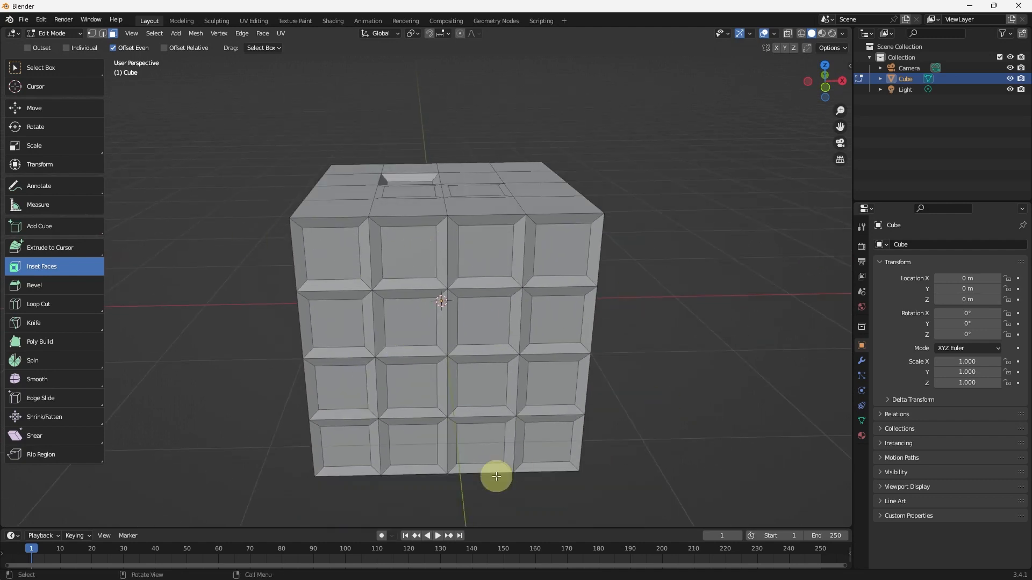
On the cube's -X side, inset the two second-row faces nearest the front by about 0.085 m and raise them with a positive depth
scroll(477, 313, down, 2)
middle_drag(477, 314, 551, 323)
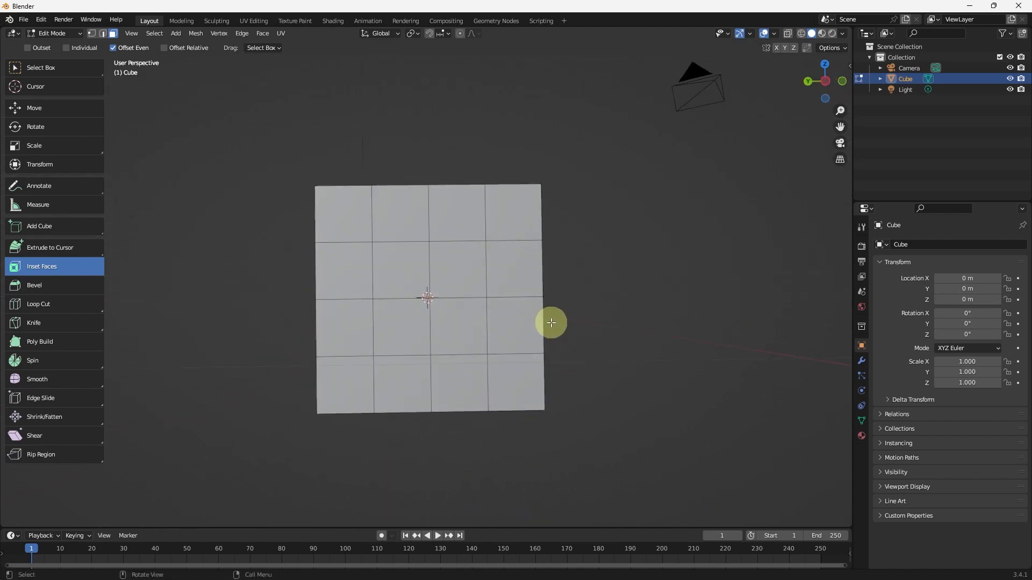
shift+click(505, 275)
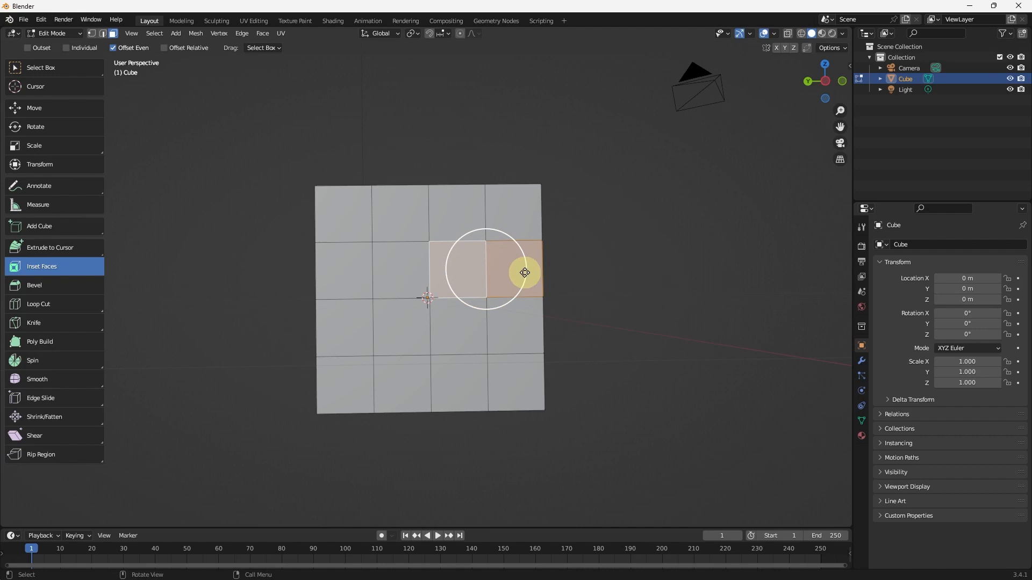
drag(525, 272, 512, 289)
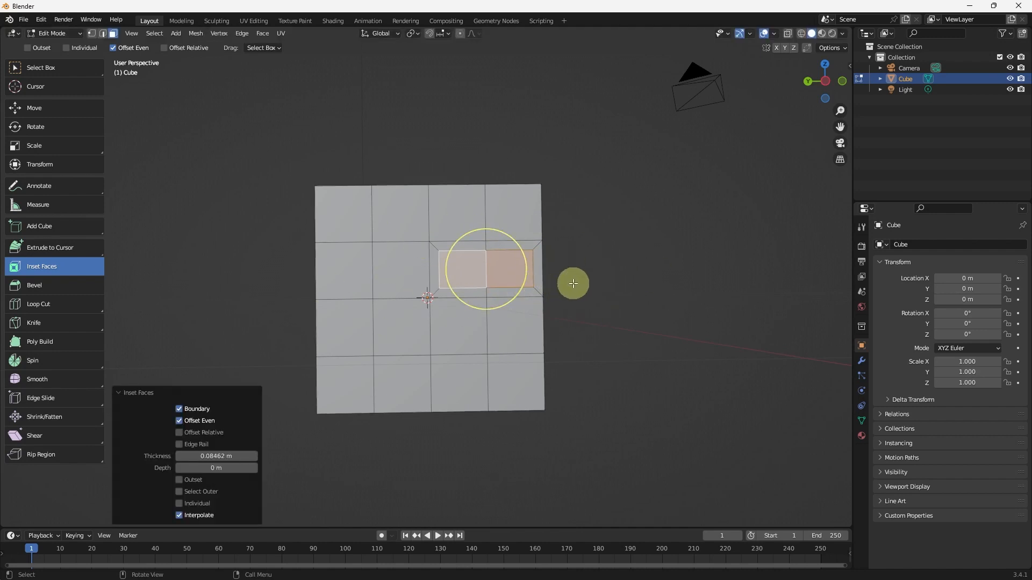
drag(181, 468, 239, 467)
click(672, 299)
On the same side, inset the four faces in the middle columns of the lower two rows individually by about 0.052 m
middle_drag(672, 298, 543, 335)
click(439, 317)
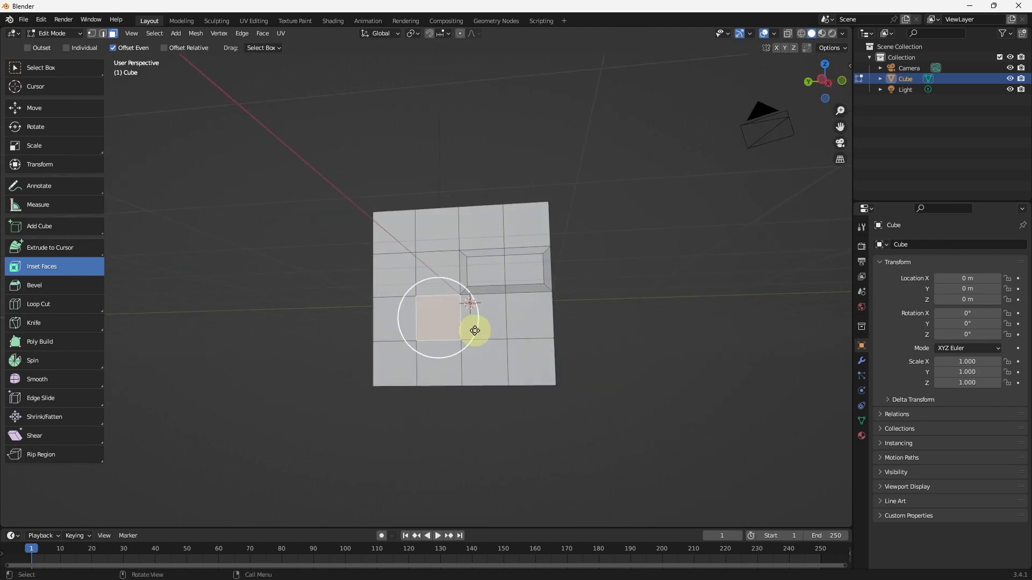
shift+click(460, 318)
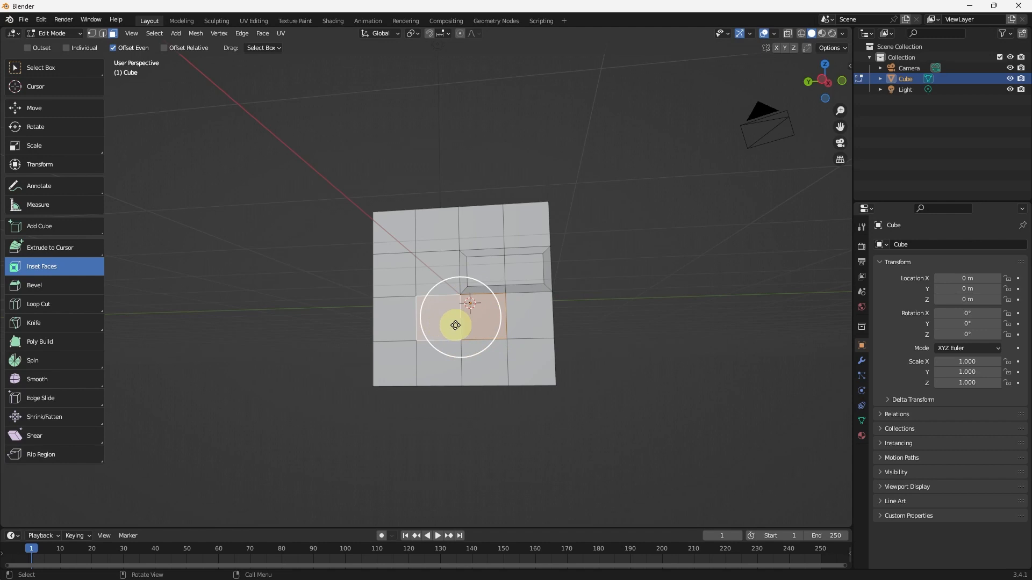
shift+click(449, 364)
shift+click(486, 363)
middle_drag(546, 360, 563, 366)
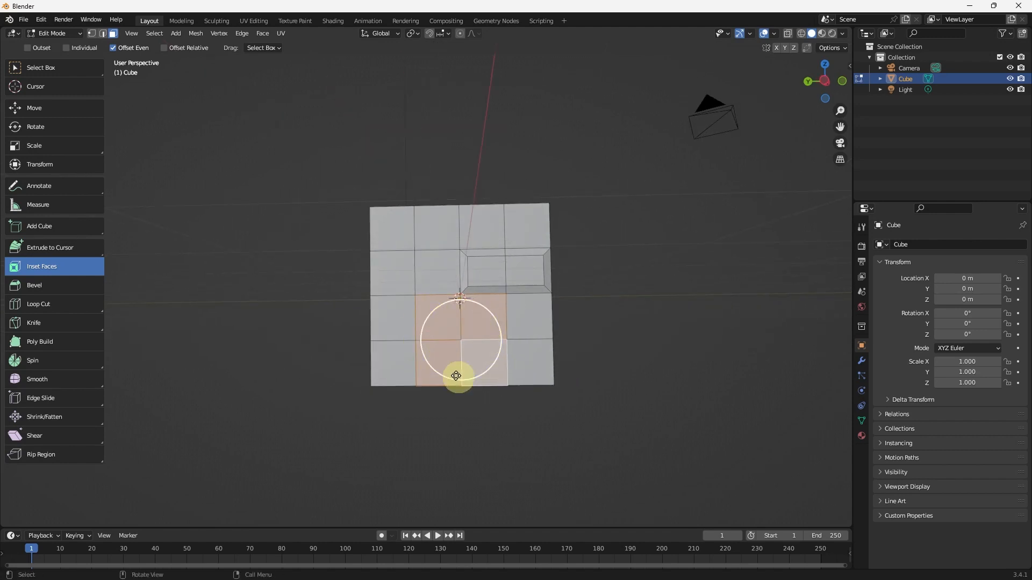
drag(492, 359, 461, 352)
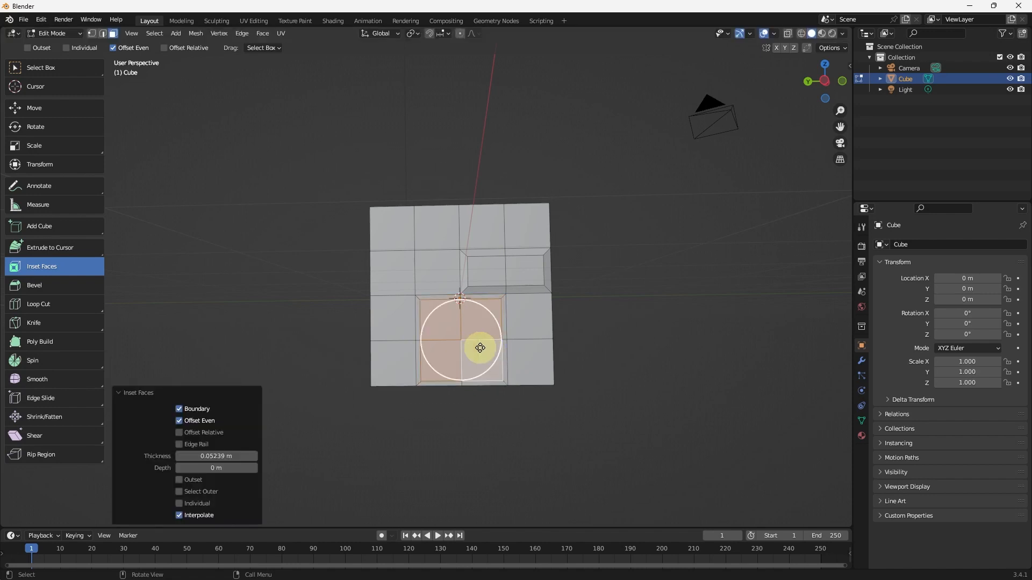
click(205, 500)
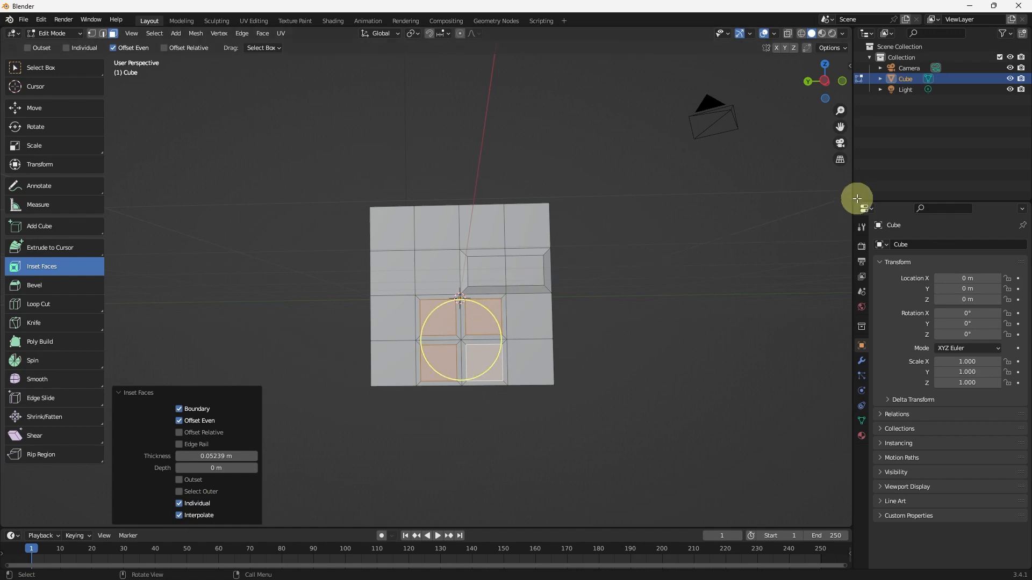
Enable the Inset Faces tool's Individual option and inset the four central faces of the cube's back side by about 0.042 m
click(862, 227)
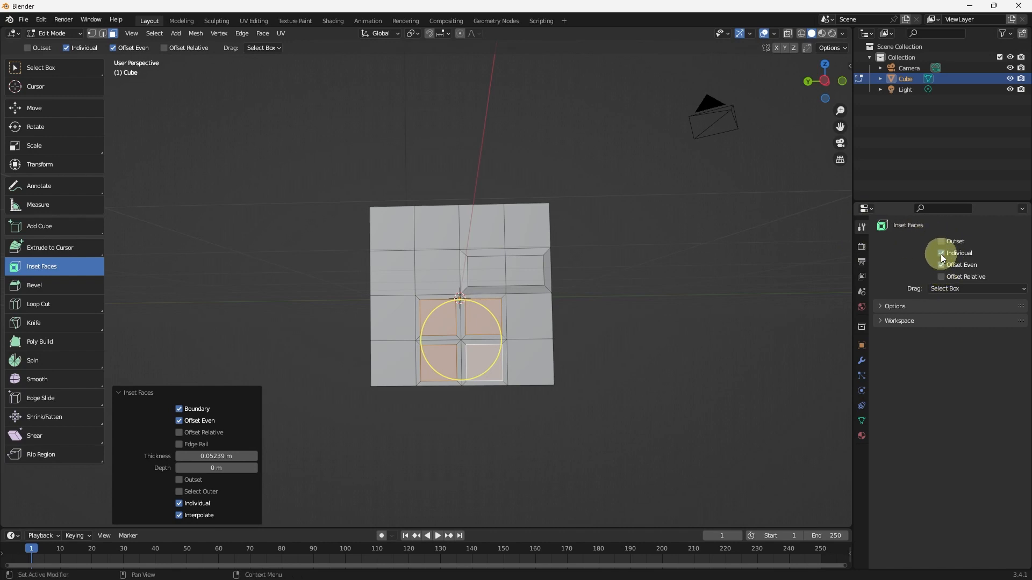
middle_drag(498, 311, 490, 233)
click(459, 208)
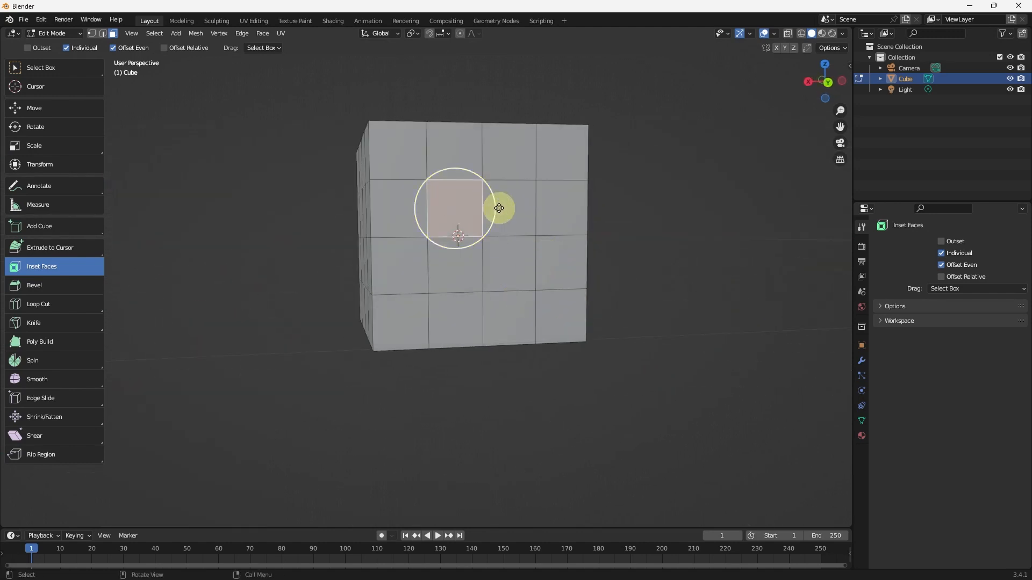
shift+click(496, 224)
shift+click(480, 258)
shift+click(501, 262)
middle_drag(501, 263, 544, 244)
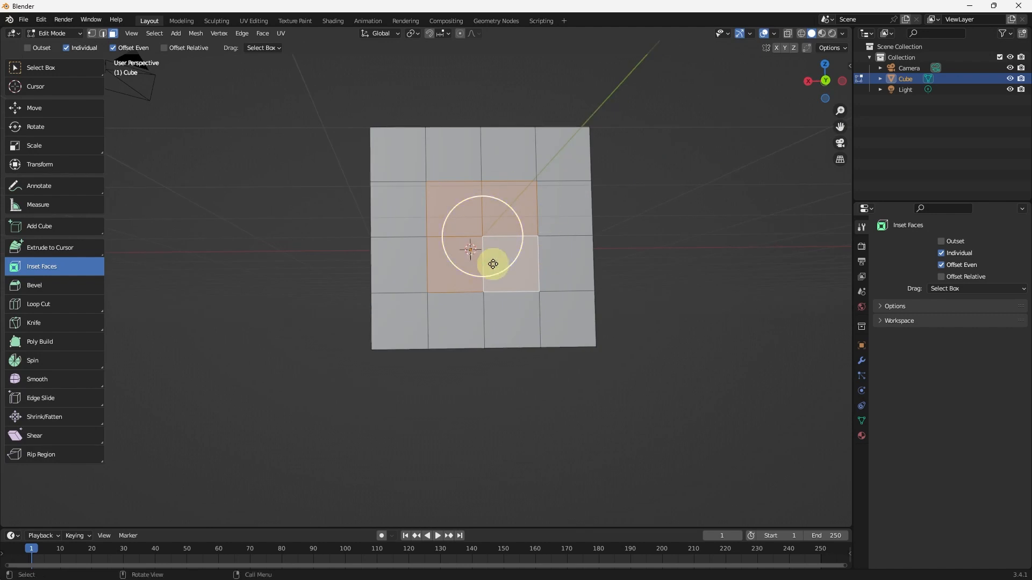
drag(523, 228, 514, 228)
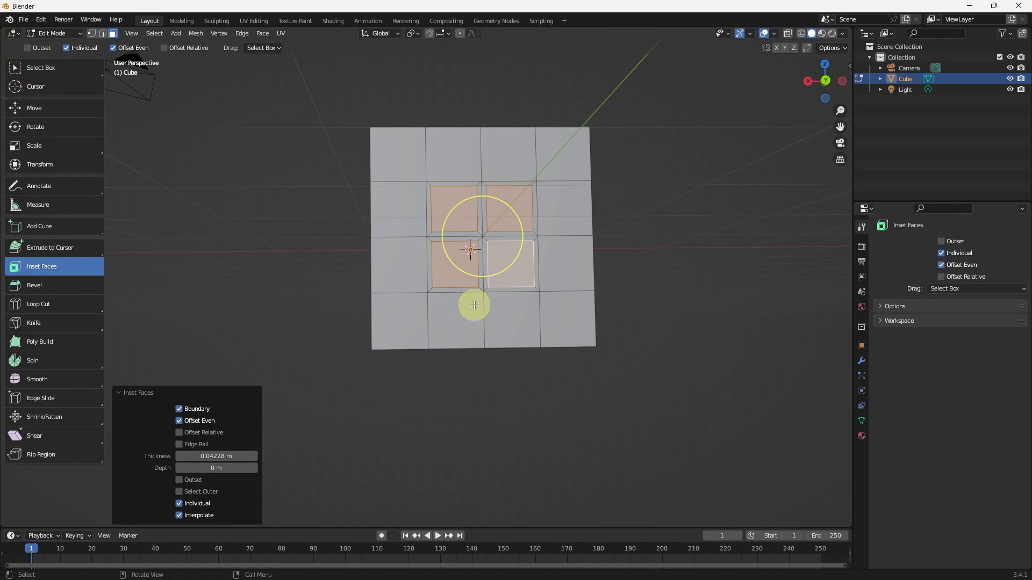
Turn off the Inset Faces tool's Individual option and switch to the Select Box tool
scroll(540, 280, up, 3)
middle_drag(608, 156, 569, 106)
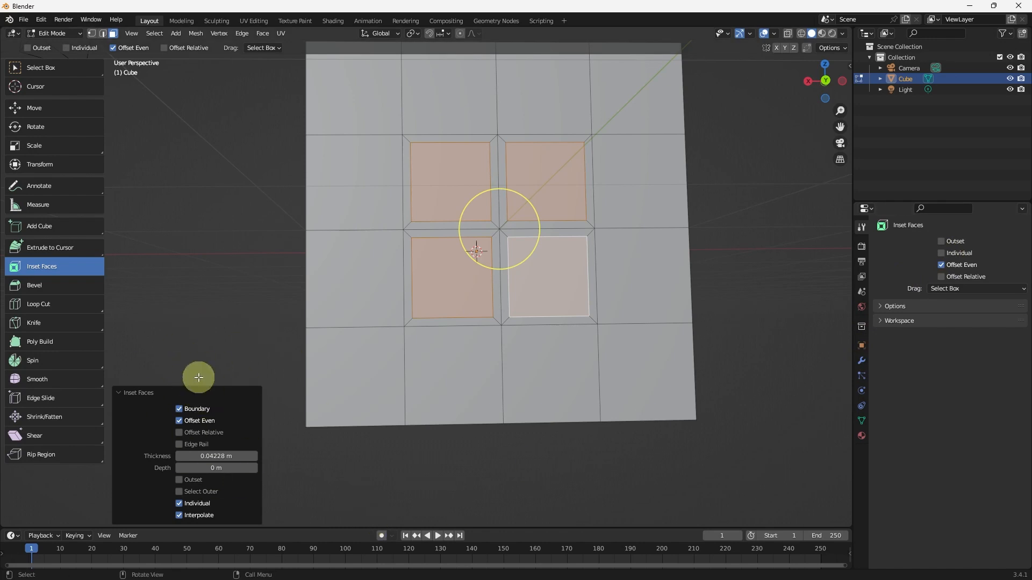
middle_drag(393, 321, 385, 341)
shift+middle_drag(413, 278, 417, 231)
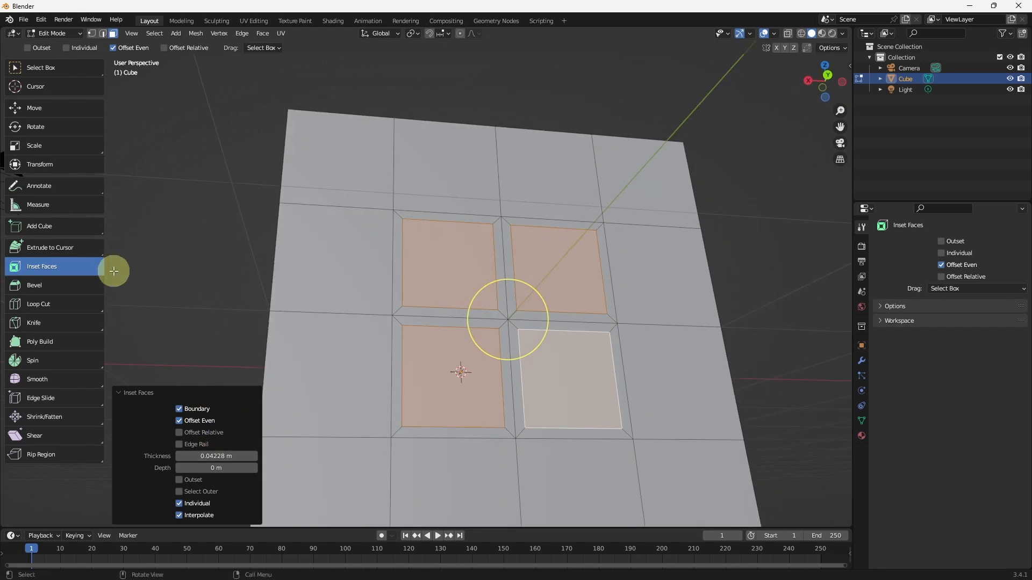
scroll(166, 287, down, 4)
middle_drag(333, 302, 388, 322)
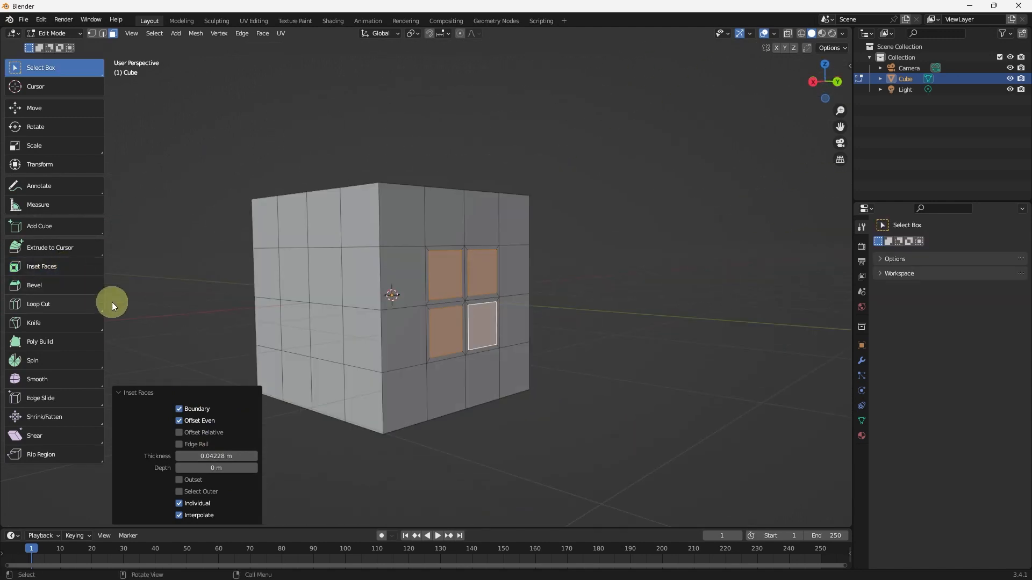
middle_drag(324, 350, 438, 346)
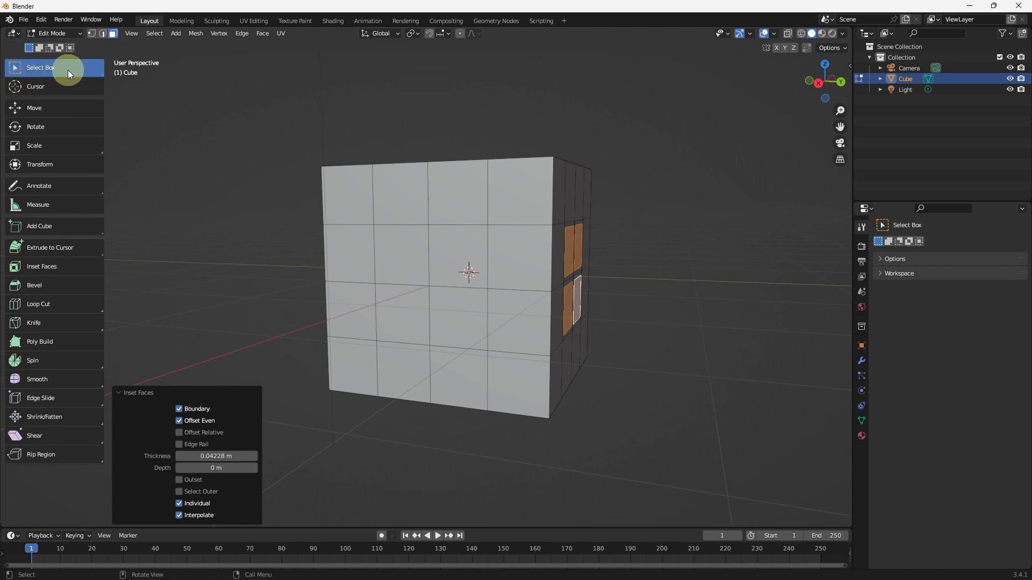
On the cube's +X side, inset the second-row, second-column face by about 0.034 m
middle_drag(449, 292, 473, 336)
click(369, 237)
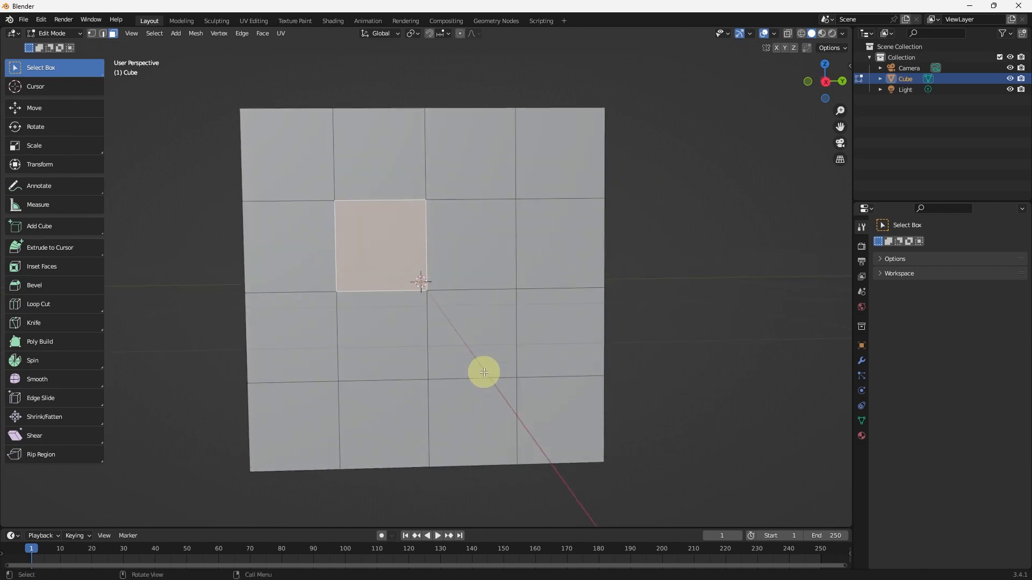
key(i)
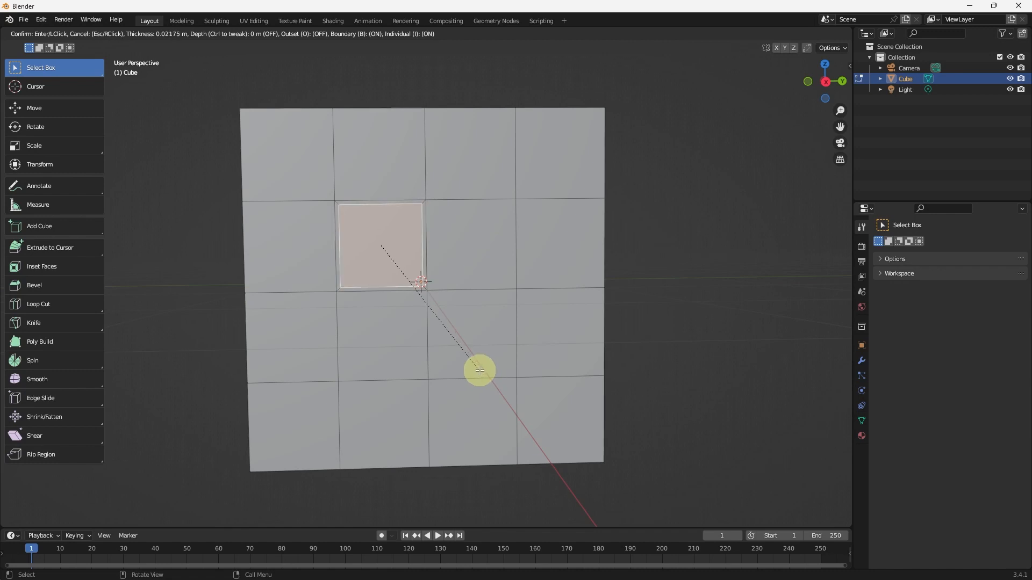
click(478, 369)
scroll(490, 283, up, 1)
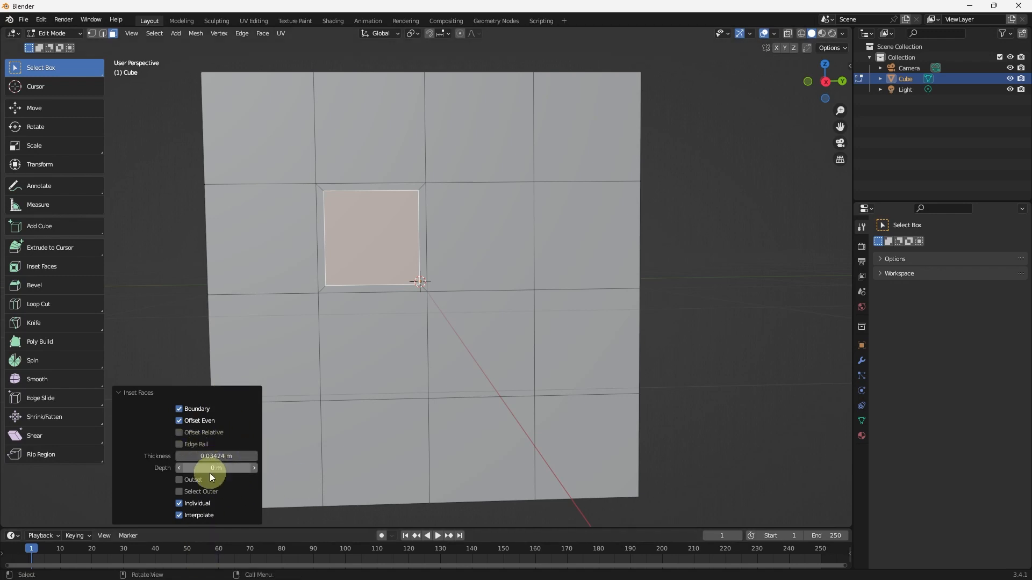
scroll(452, 370, down, 3)
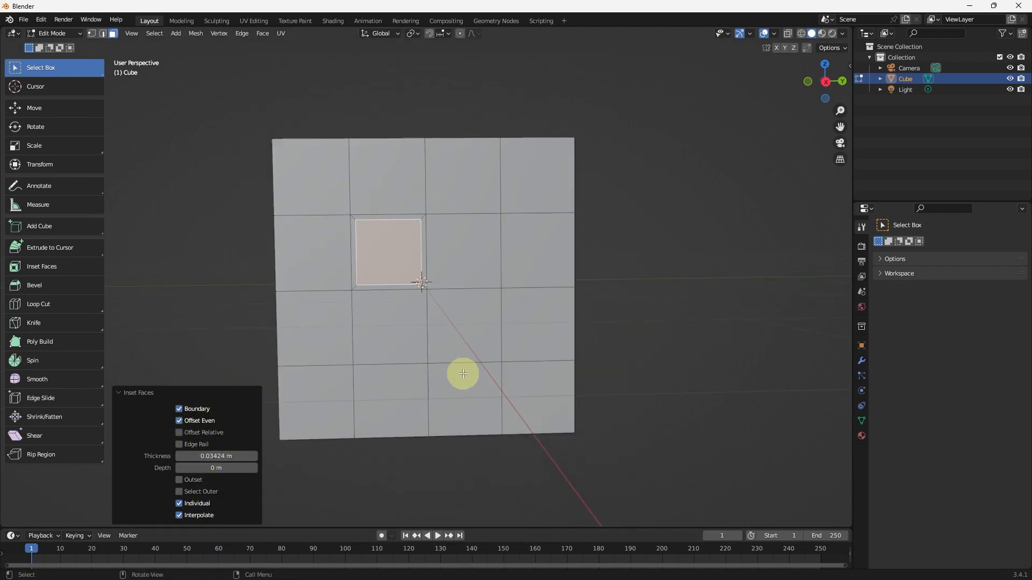
Add the four central underside faces to the selected +X face, inset them all by about 0.037 m, and turn off Individual for this inset
middle_drag(441, 369, 452, 285)
scroll(454, 292, up, 2)
click(405, 233)
shift+click(479, 246)
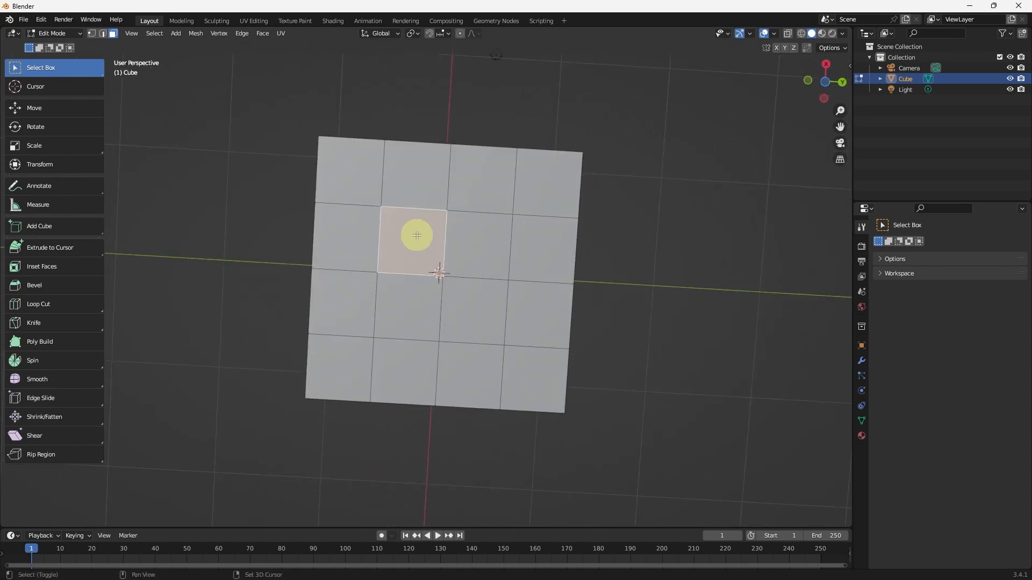
shift+click(423, 312)
shift+click(483, 315)
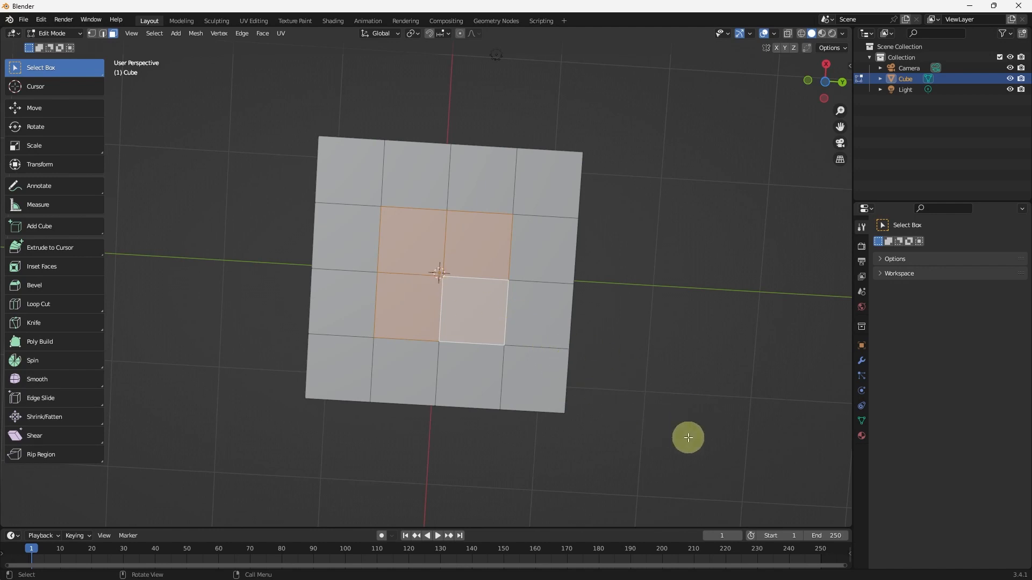
key(i)
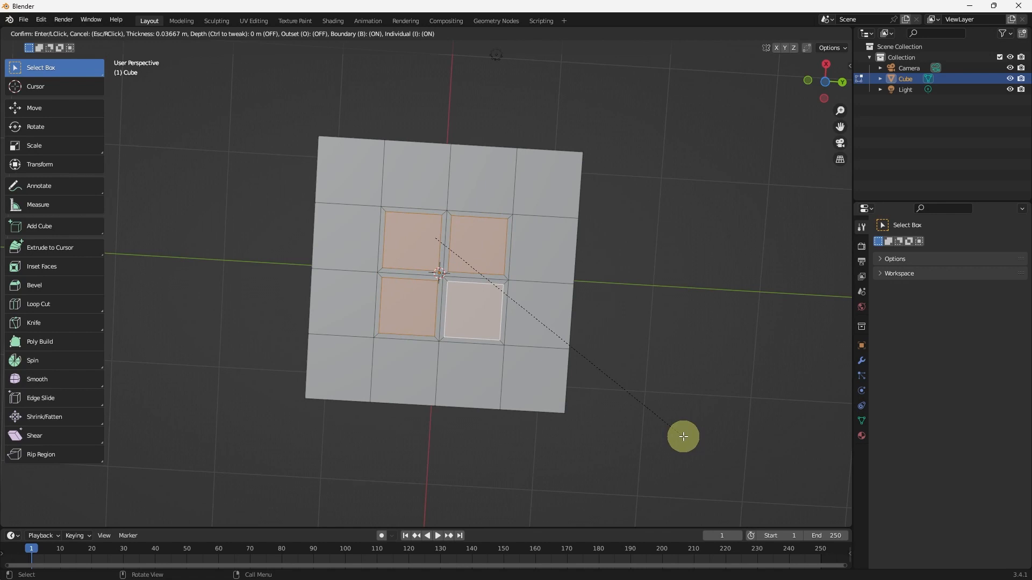
click(683, 437)
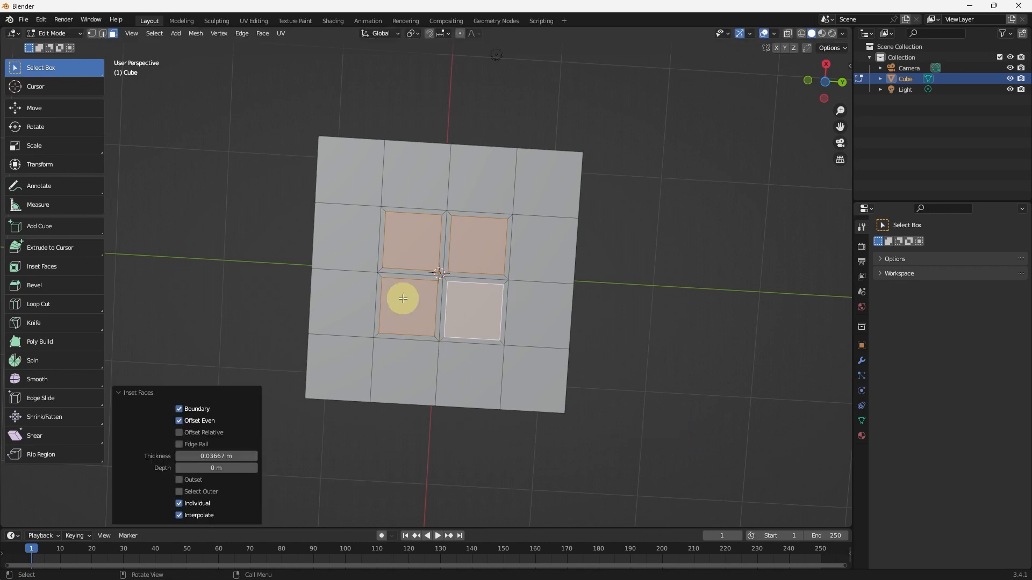
click(179, 504)
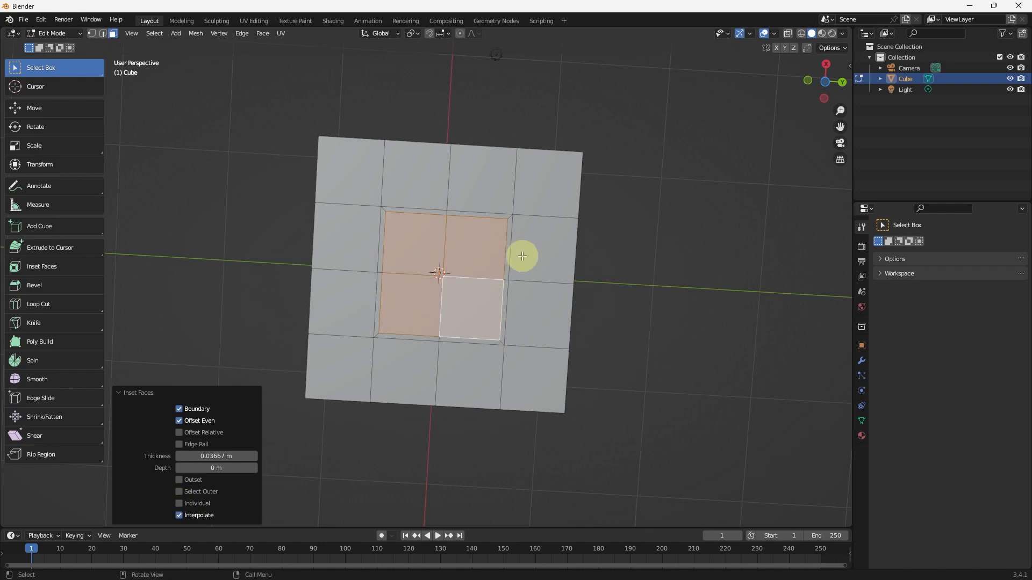
Examine the inset faces on the cube's underside and its +X side from several angles
middle_drag(434, 295, 442, 272)
middle_drag(443, 176, 464, 259)
middle_drag(512, 330, 525, 300)
middle_drag(498, 254, 438, 279)
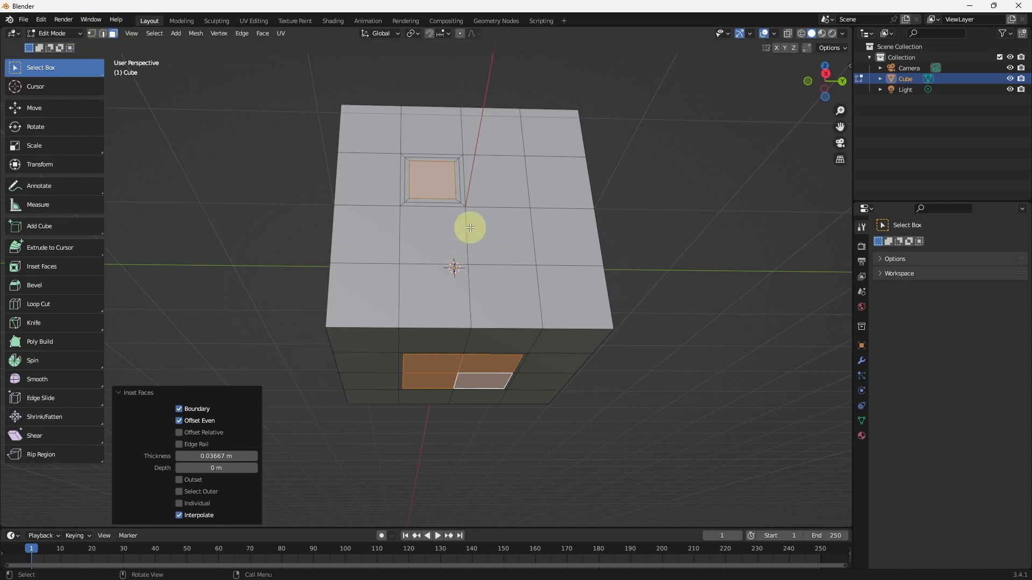
middle_drag(522, 235, 527, 212)
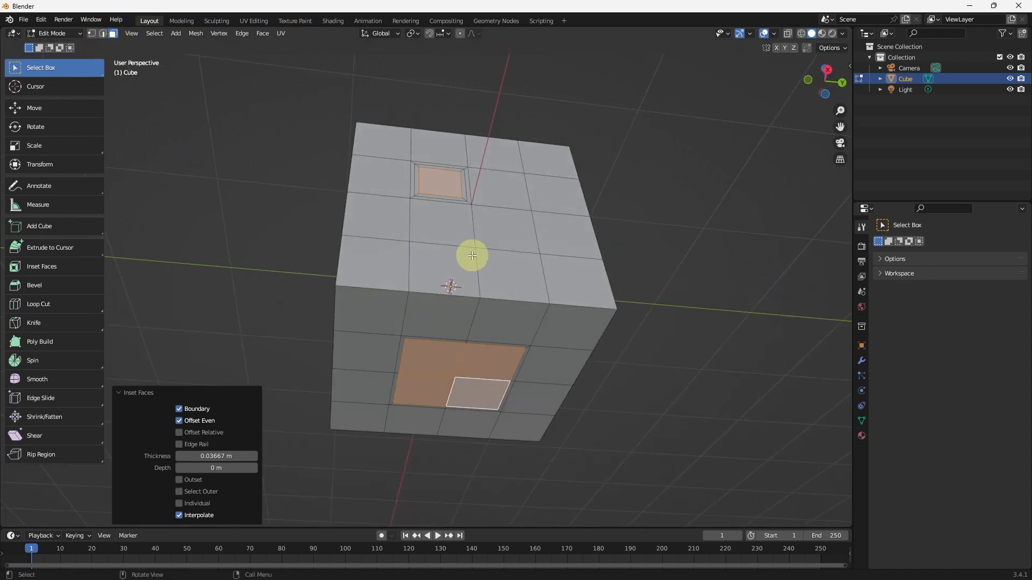
middle_drag(433, 270, 511, 244)
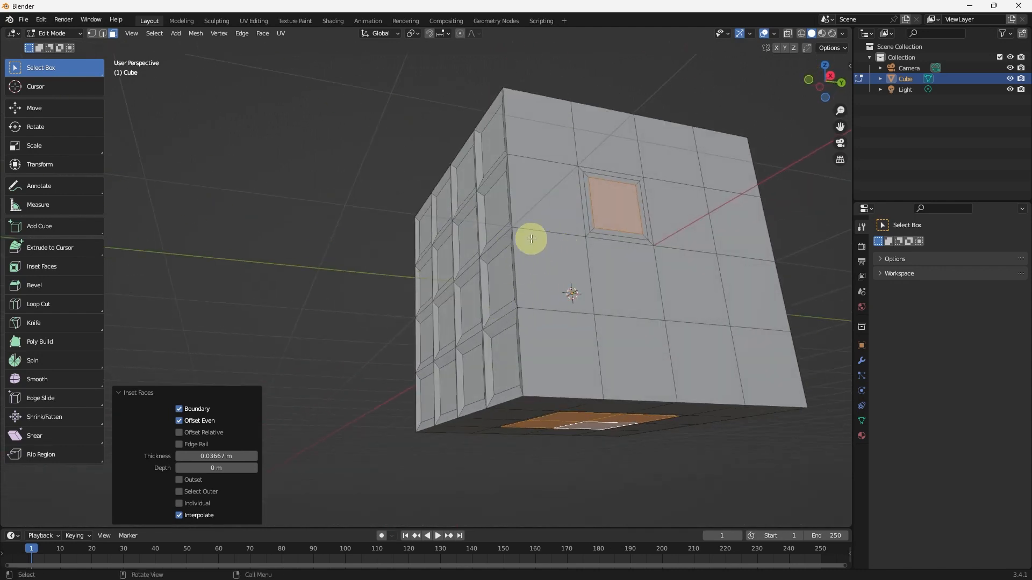
middle_drag(553, 298, 489, 223)
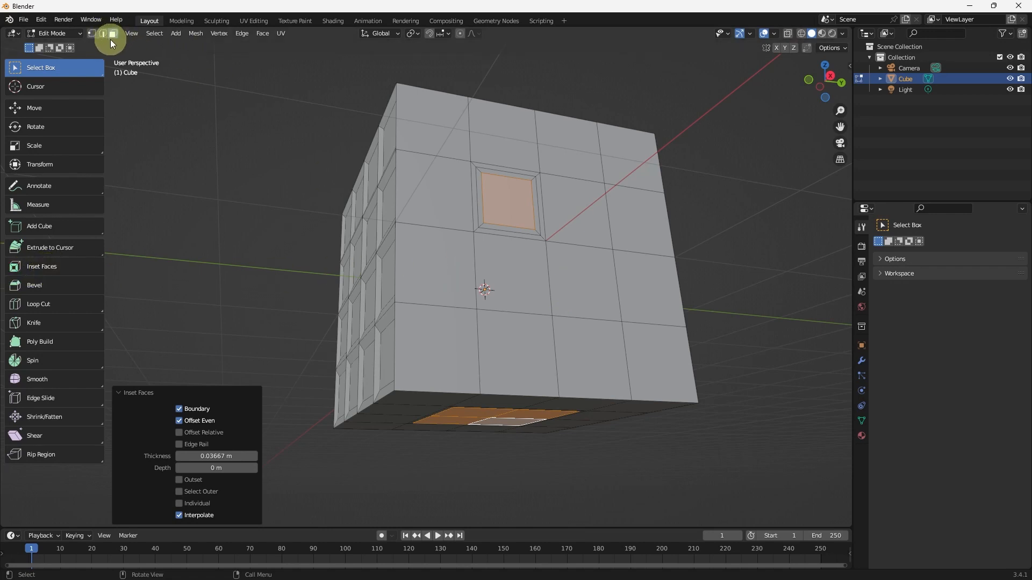
middle_drag(428, 240, 426, 261)
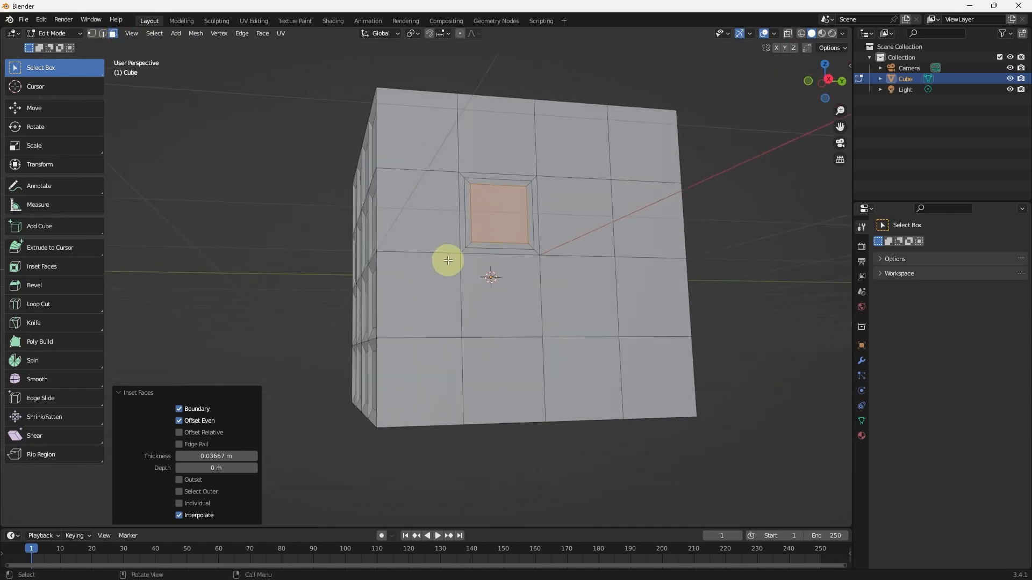